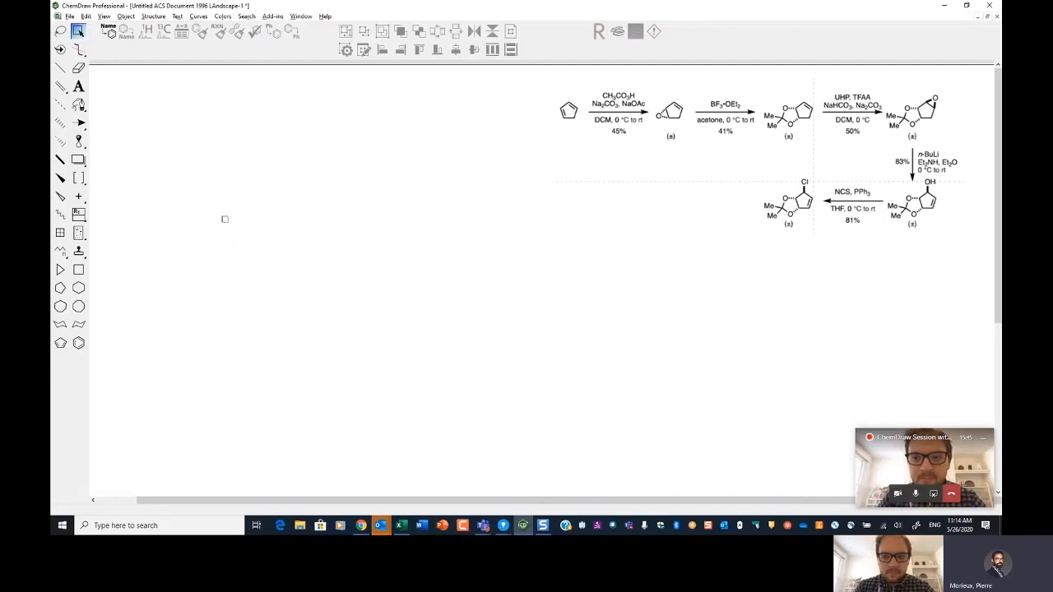
Step: Draw a cyclopentane ring on the empty canvas using hotkeys
{"action": "key", "text": "x"}
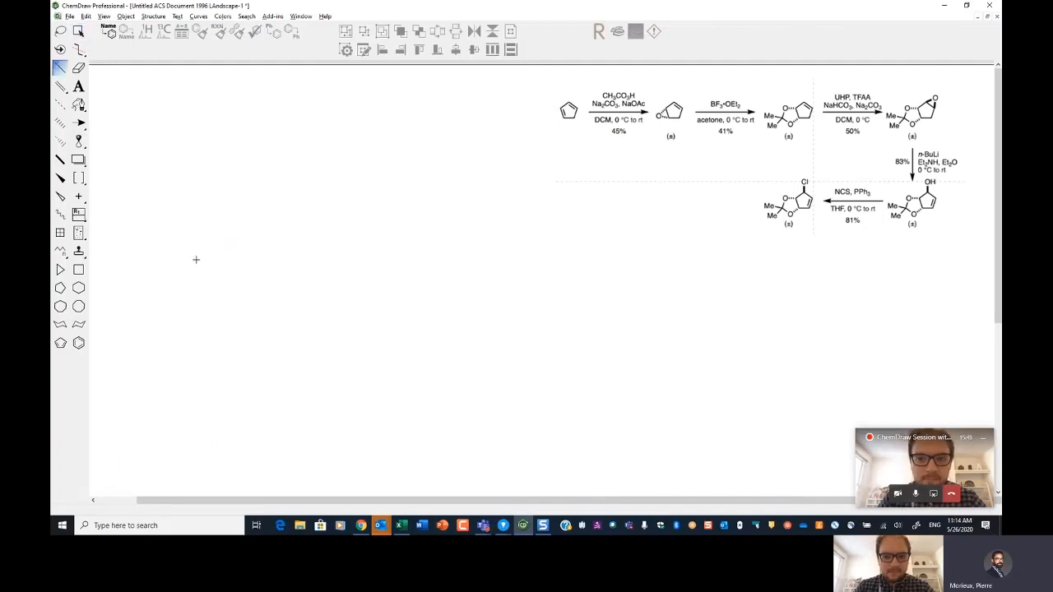
{"action": "mouse_move", "coordinate": [198, 256]}
{"action": "left_mouse_down"}
{"action": "mouse_move", "coordinate": [247, 233]}
{"action": "mouse_move", "coordinate": [255, 206]}
{"action": "mouse_move", "coordinate": [259, 218]}
{"action": "left_mouse_up"}
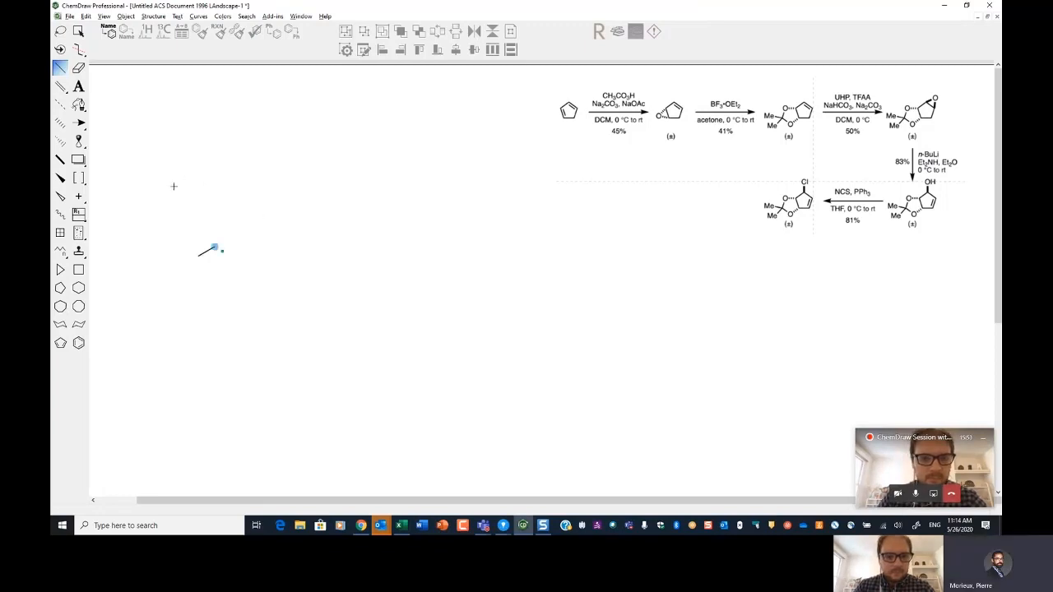
{"action": "key", "text": "Left"}
{"action": "key", "text": "5"}
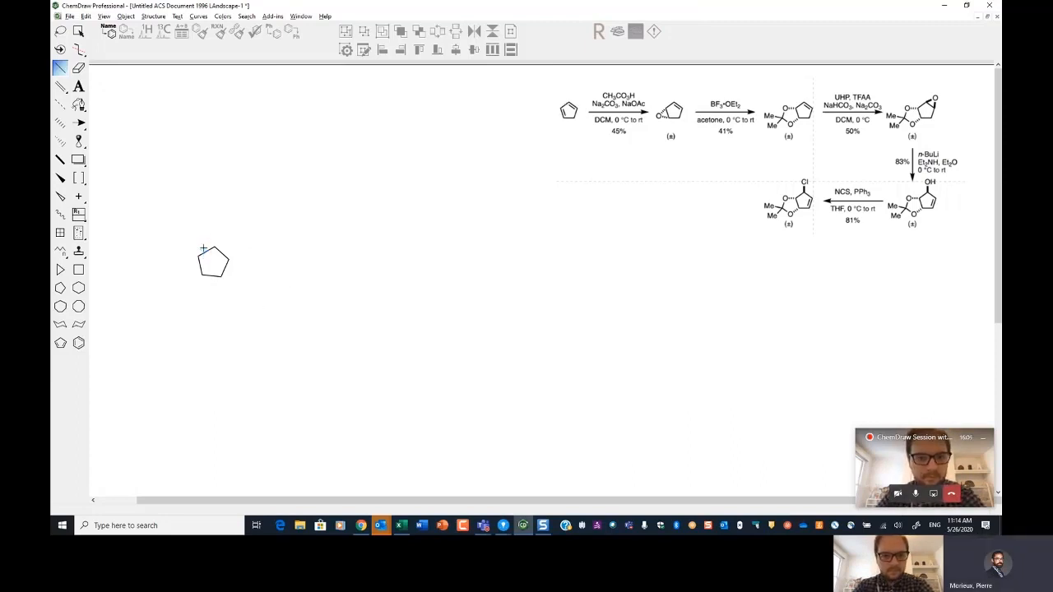
Step: Draw a second cyclopentane ring beside the first one
{"action": "left_click_drag", "start_coordinate": [284, 244], "coordinate": [350, 194]}
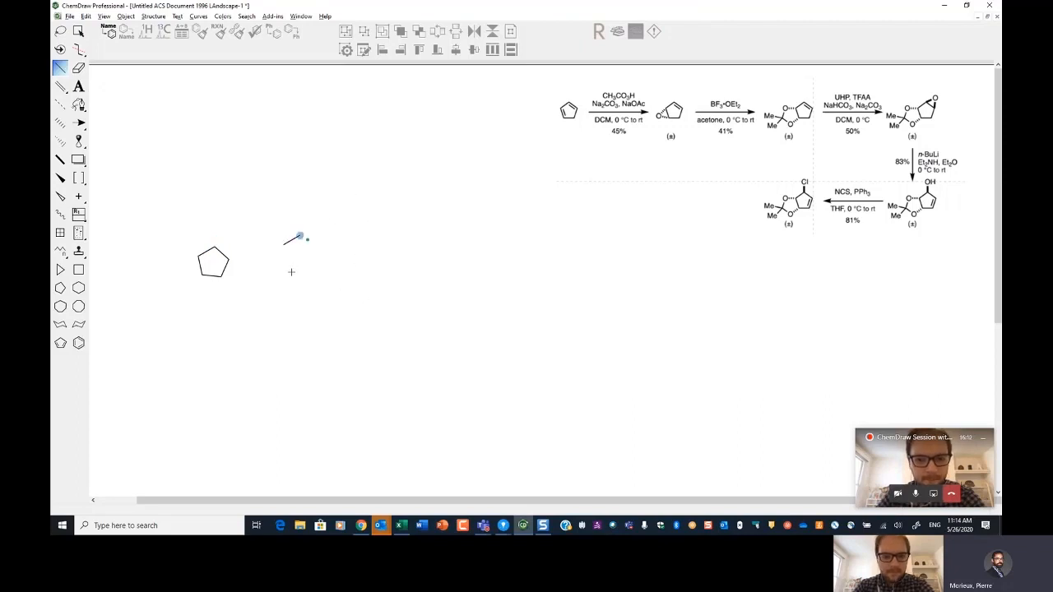
{"action": "key", "text": "Left"}
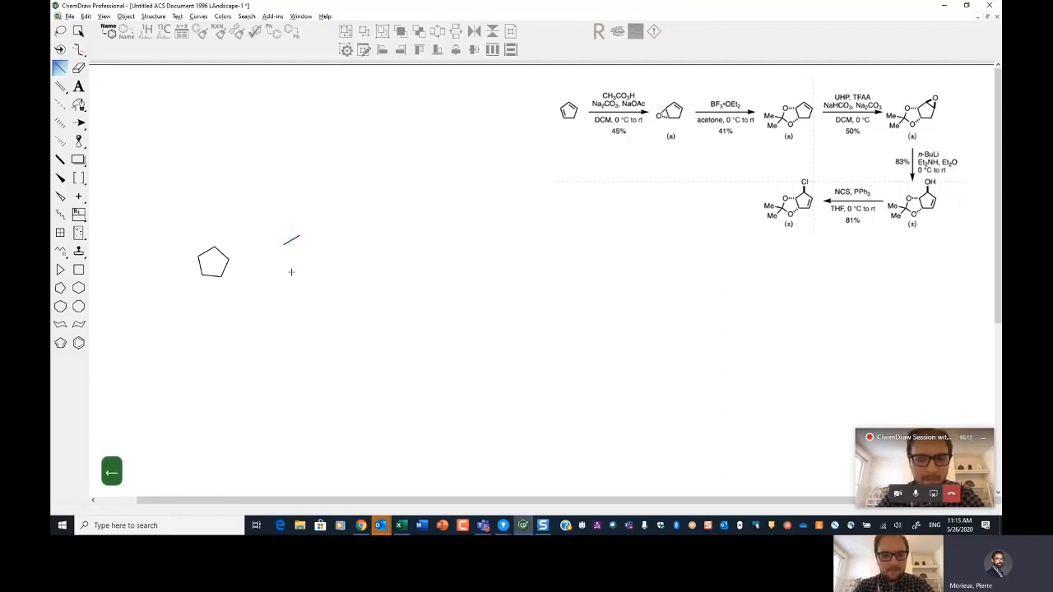
{"action": "key", "text": "5"}
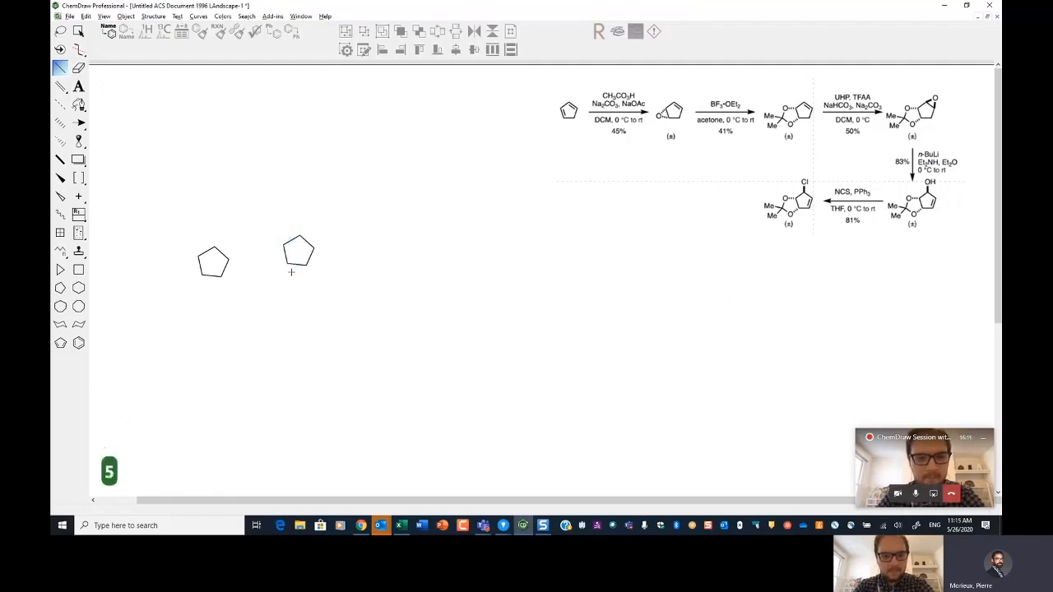
Step: Delete both cyclopentane rings to clear the canvas
{"action": "key", "text": "Delete"}
{"action": "left_click_drag", "start_coordinate": [225, 219], "coordinate": [247, 291]}
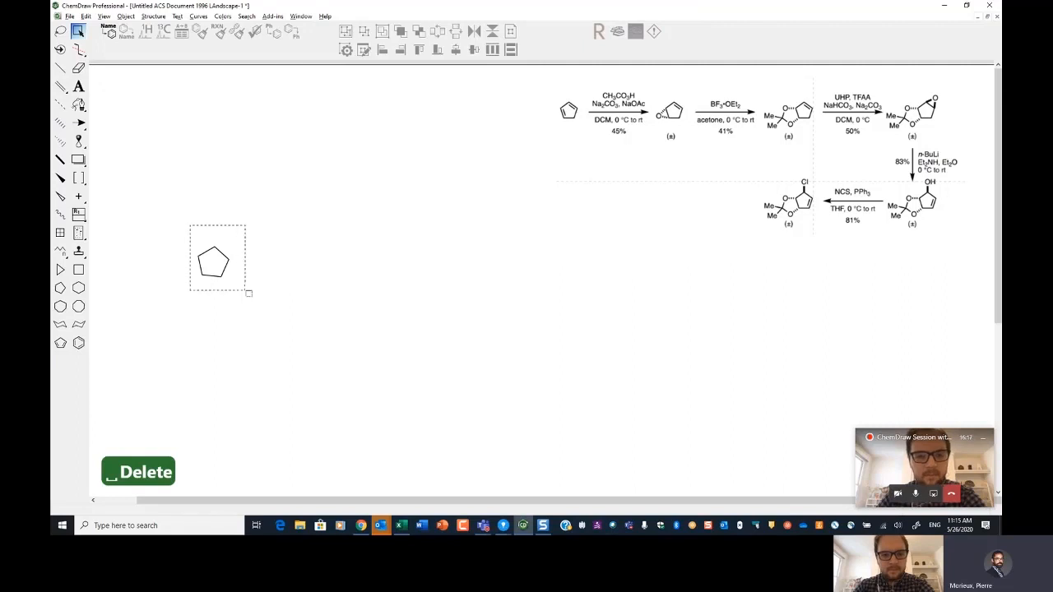
{"action": "key", "text": "Delete"}
Step: Start a new structure and build a zigzag carbon chain of about nine bonds
{"action": "key", "text": "x"}
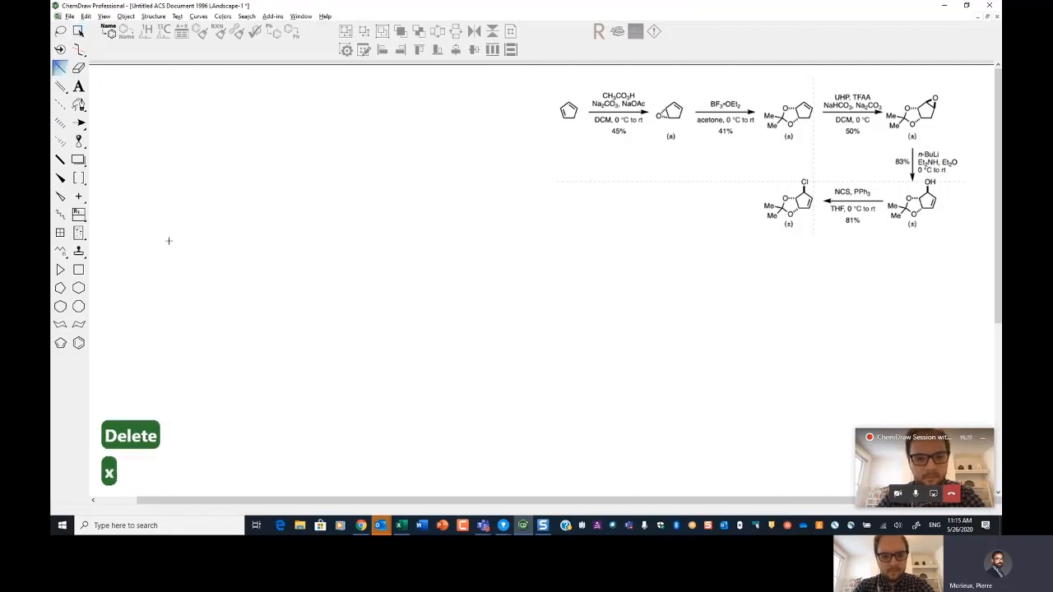
{"action": "left_click", "coordinate": [166, 267]}
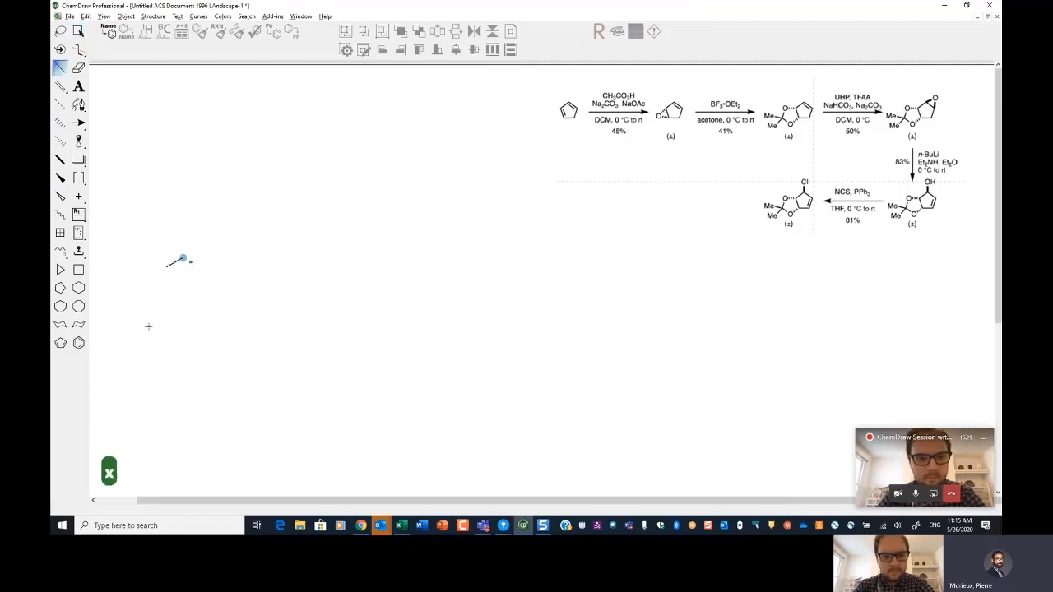
{"action": "key", "text": "1"}
{"action": "key", "text": "1"}
{"action": "key", "text": "1"}
{"action": "key", "text": "1"}
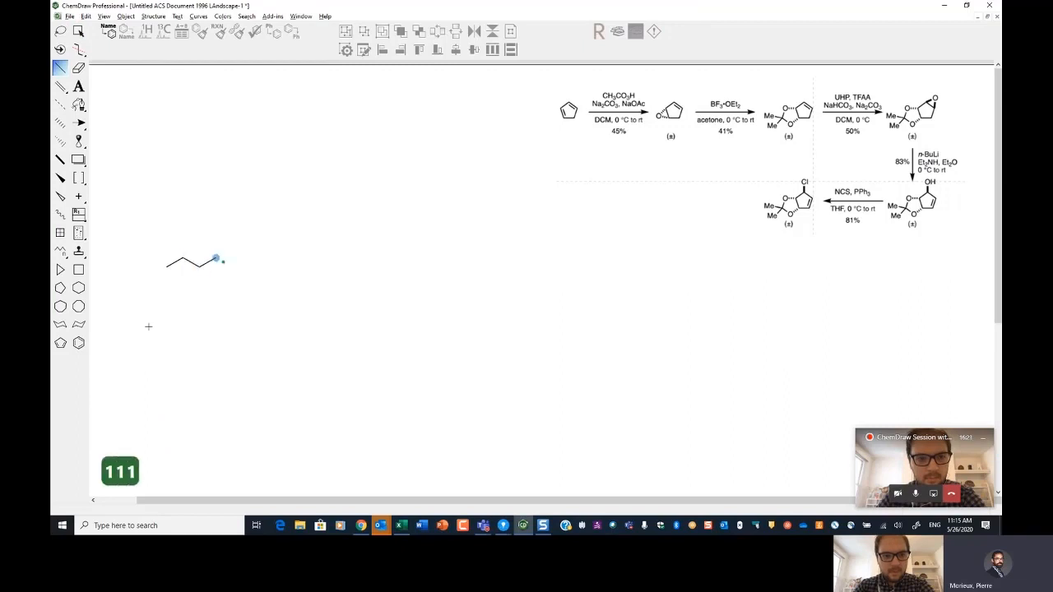
{"action": "key", "text": "1"}
{"action": "key", "text": "1"}
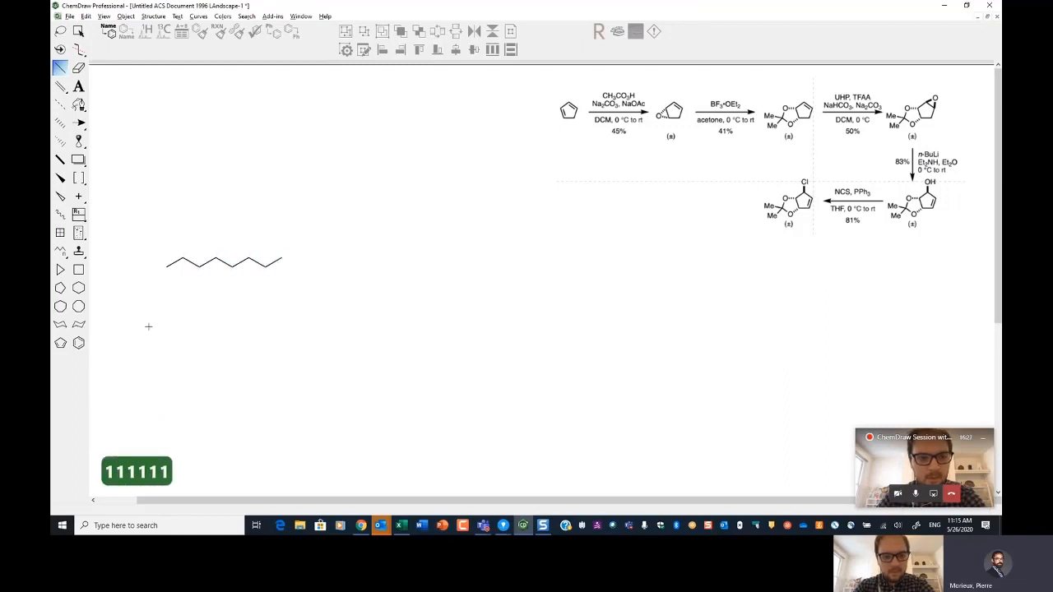
{"action": "key", "text": "0"}
{"action": "key", "text": "0"}
{"action": "key", "text": "0"}
Step: Add two oxygen-containing groups to the chain end, then undo both additions
{"action": "key", "text": "2"}
{"action": "key", "text": "2"}
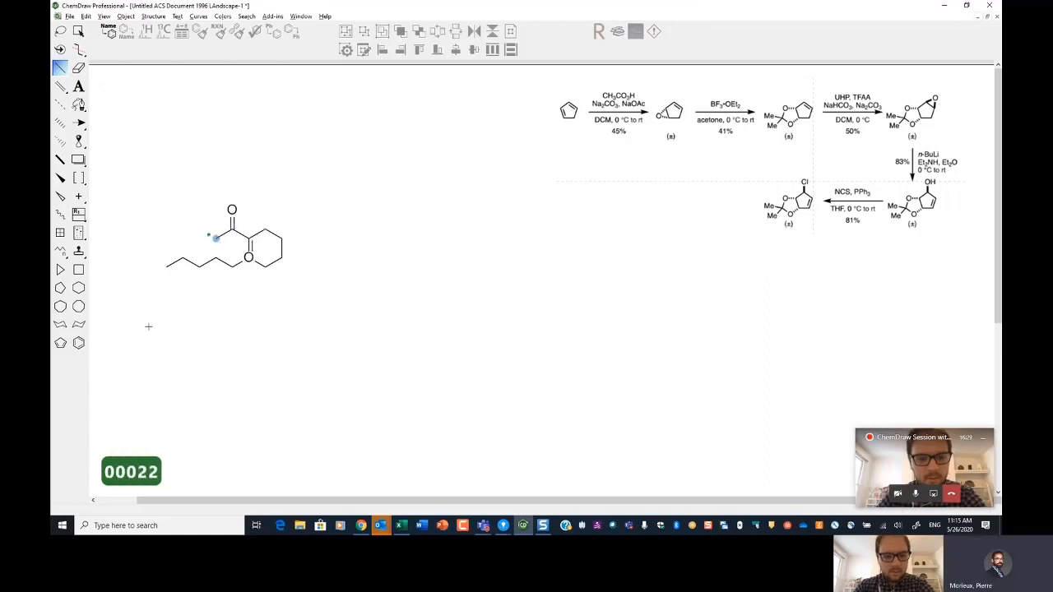
{"action": "key", "text": "ctrl+z"}
{"action": "key", "text": "ctrl+z"}
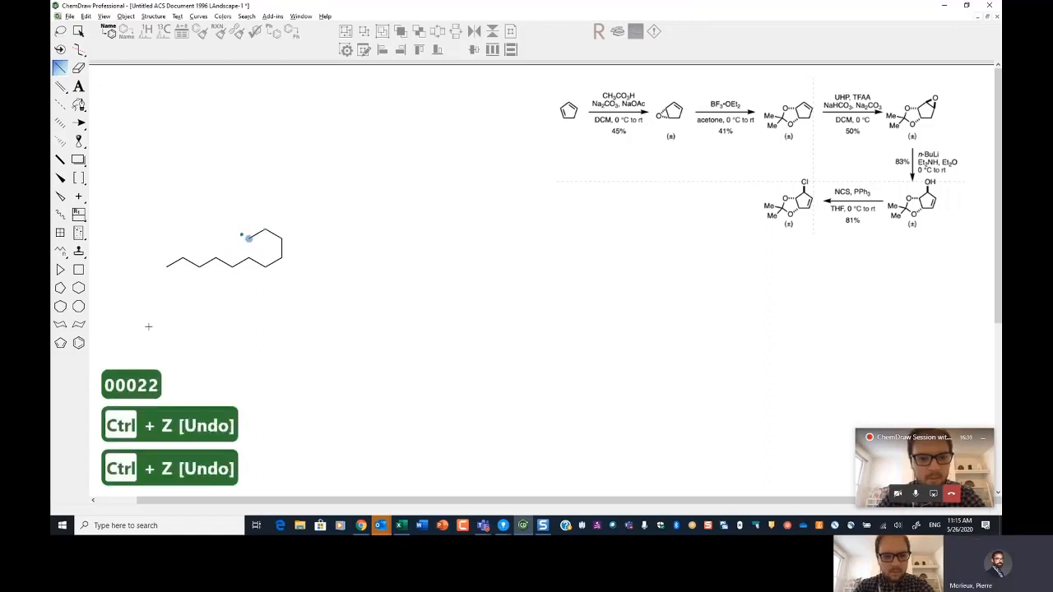
Step: Extend the chain further and cap its end with a cyclohexane ring
{"action": "key", "text": "1"}
{"action": "key", "text": "1"}
{"action": "key", "text": "1"}
{"action": "key", "text": "1"}
{"action": "key", "text": "1"}
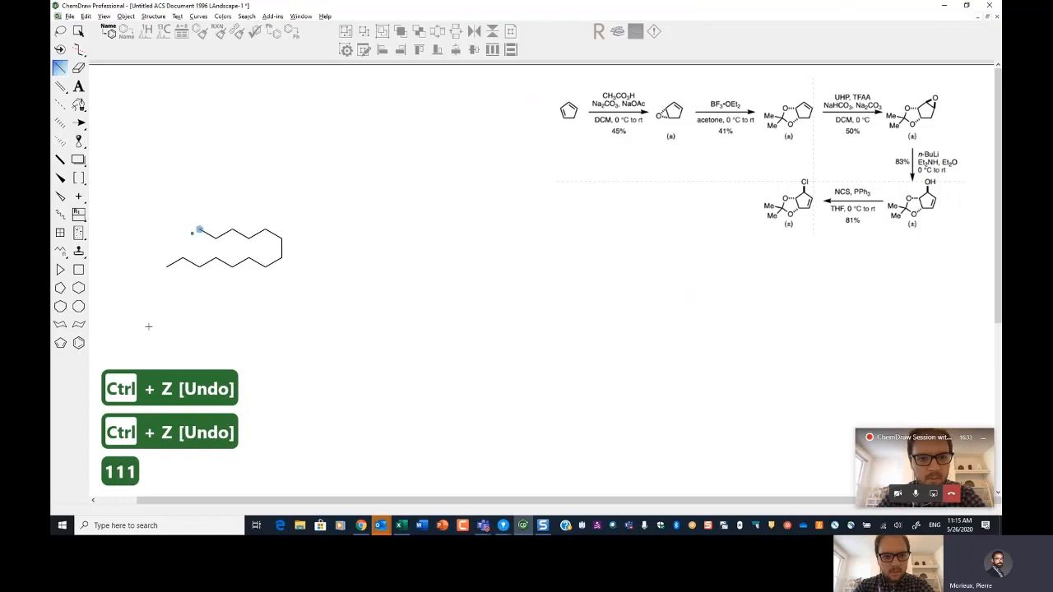
{"action": "key", "text": "0"}
{"action": "key", "text": "0"}
{"action": "key", "text": "0"}
{"action": "key", "text": "0"}
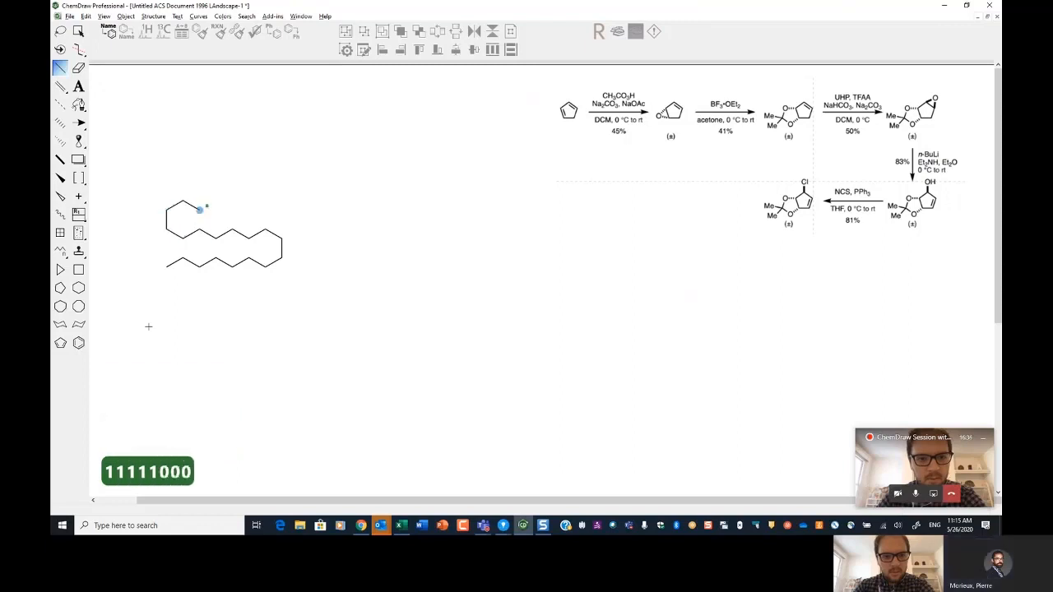
{"action": "key", "text": "Right"}
{"action": "key", "text": "Right"}
{"action": "key", "text": "Right"}
{"action": "key", "text": "Right"}
{"action": "key", "text": "Right"}
{"action": "key", "text": "Right"}
{"action": "key", "text": "Right"}
{"action": "key", "text": "Right"}
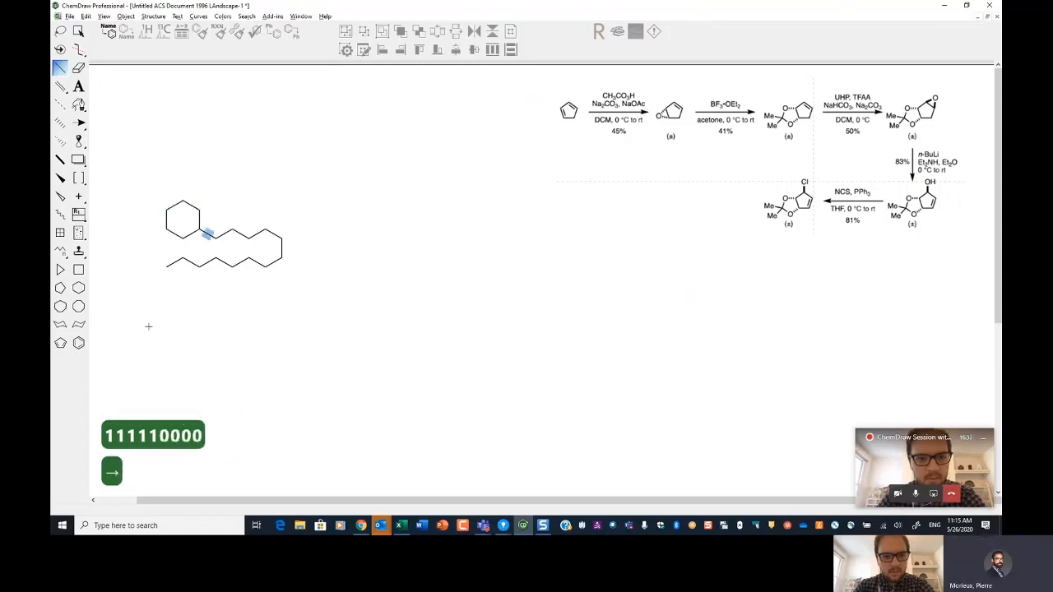
Step: Move to the chain's bend carbon and branch off an acetyl ketone group
{"action": "key", "text": "Right"}
{"action": "key", "text": "Right"}
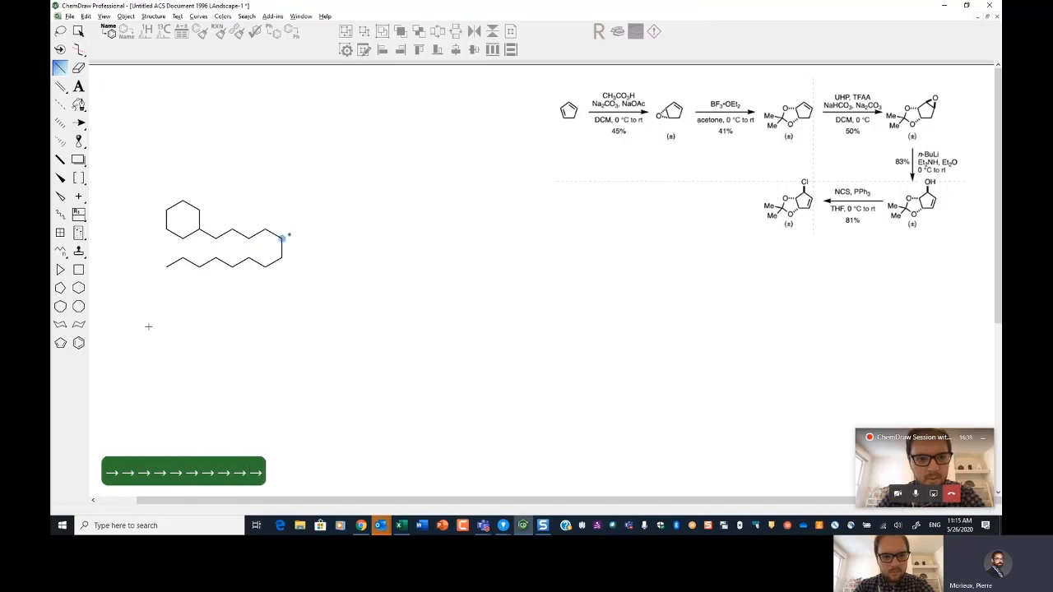
{"action": "key", "text": "1"}
{"action": "key", "text": "2"}
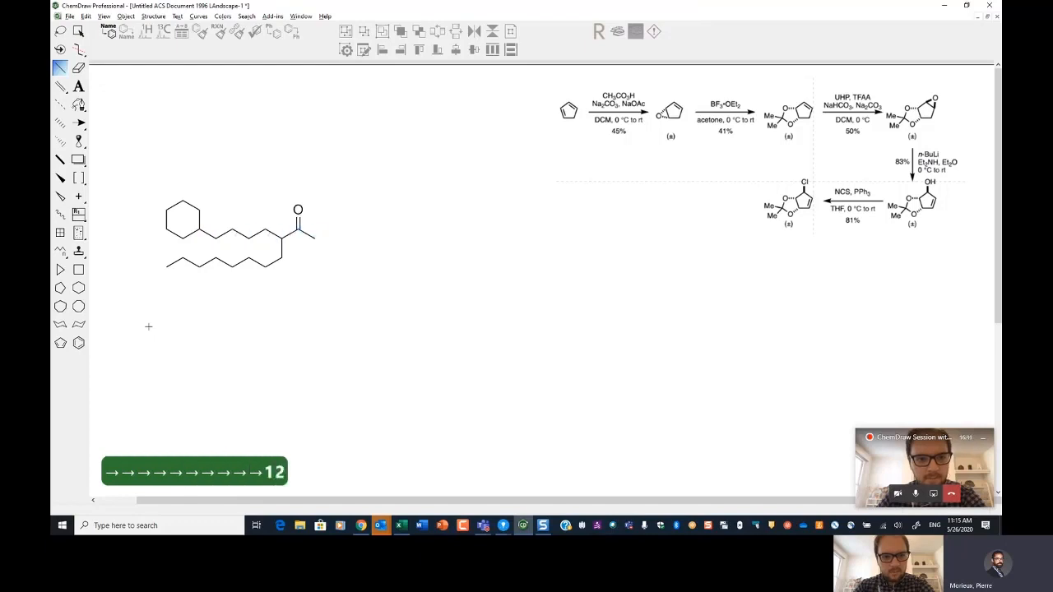
Step: Attach a biphenyl unit to the ketone carbon and select the outer ring's meta carbon
{"action": "key", "text": "3"}
{"action": "key", "text": "a"}
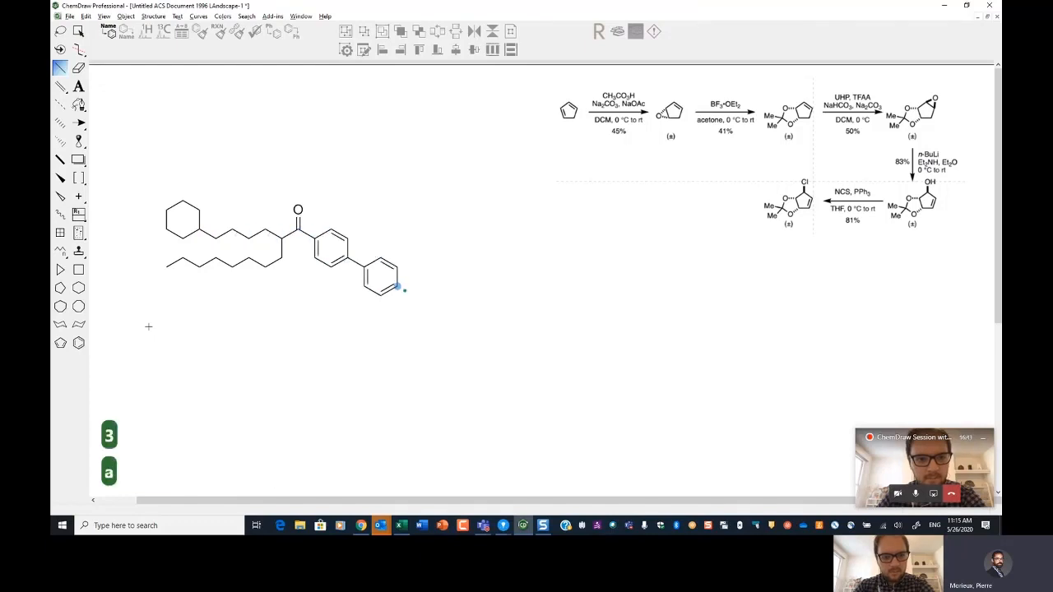
{"action": "key", "text": "Up"}
{"action": "key", "text": "Up"}
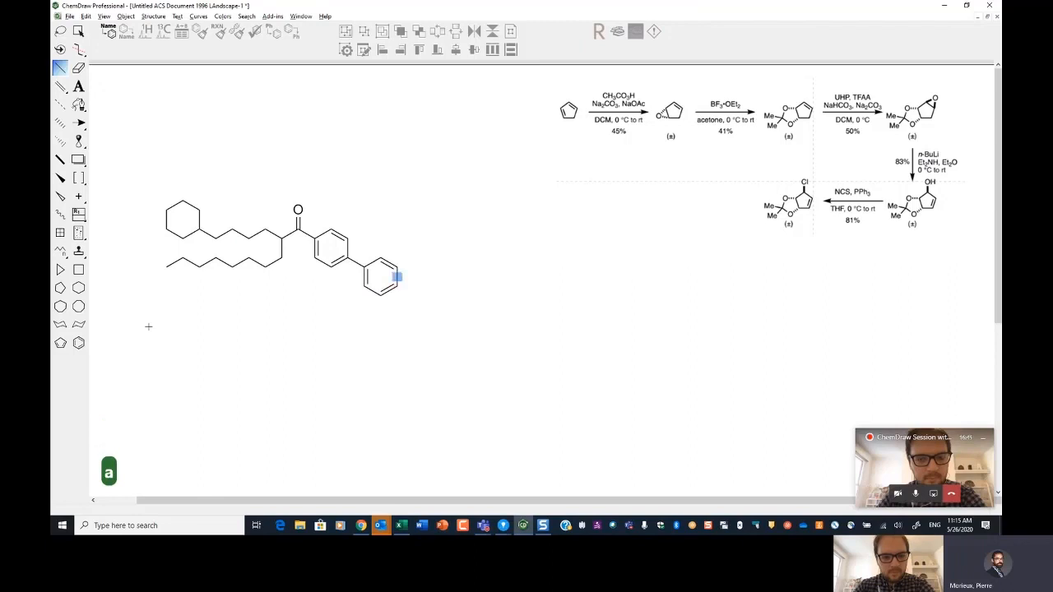
{"action": "key", "text": "q"}
{"action": "key", "text": "Delete"}
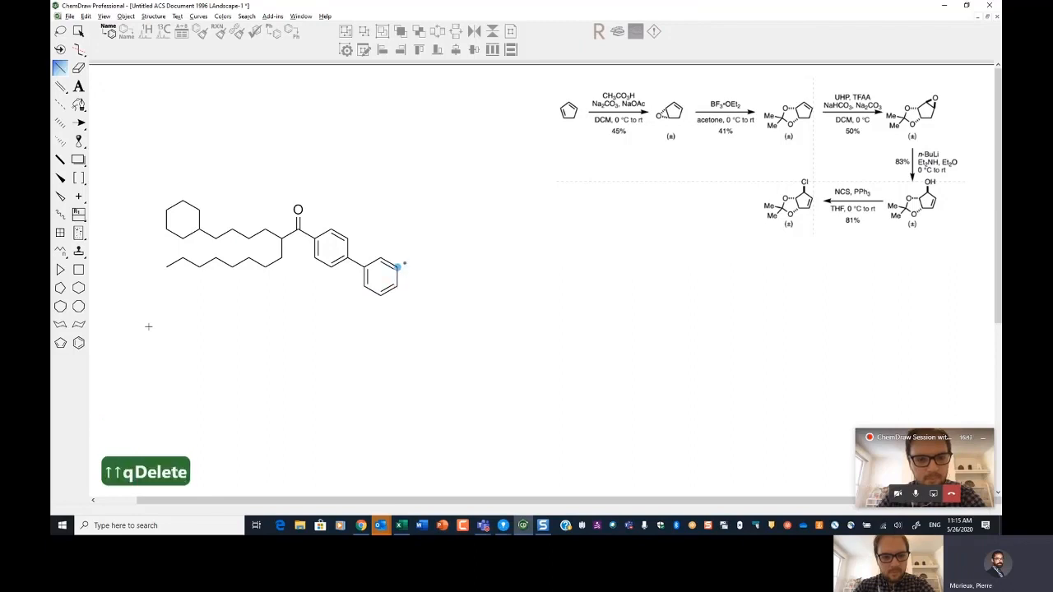
Step: Attach a third benzene ring at the meta position and add a chain with two stereo methyl branches
{"action": "key", "text": "a"}
{"action": "key", "text": "Down"}
{"action": "key", "text": "Down"}
{"action": "key", "text": "4"}
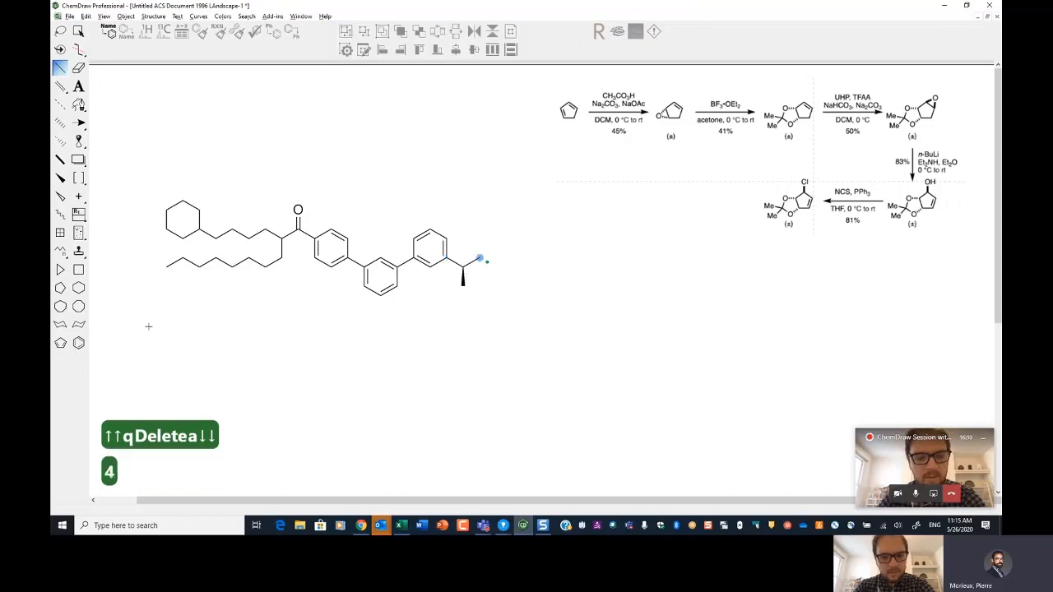
{"action": "key", "text": "4"}
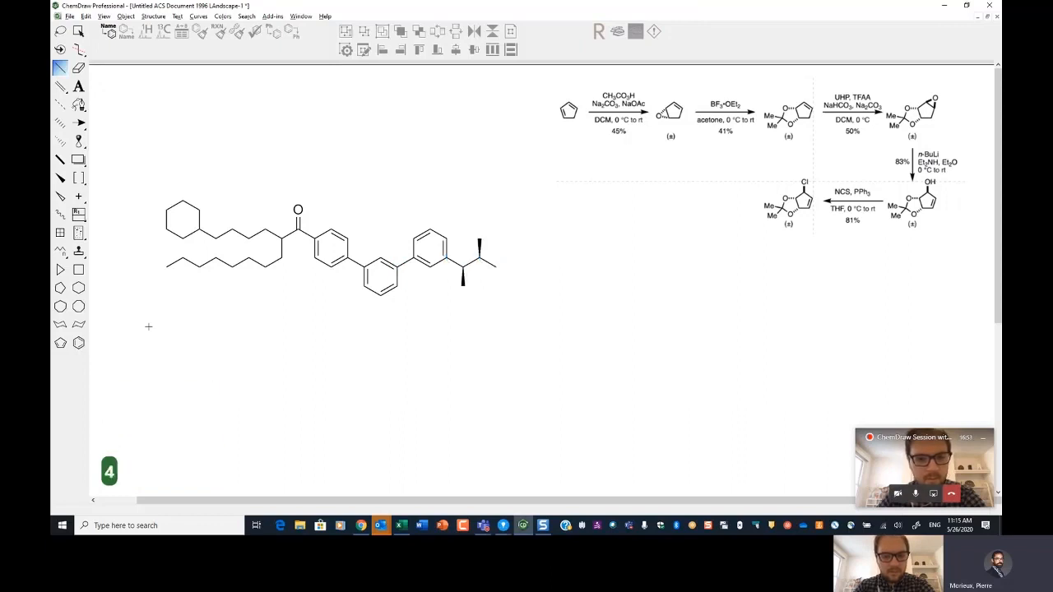
Step: Continue with two more stereo methyl-bearing carbons and a cyclohexane ring
{"action": "key", "text": "5"}
{"action": "key", "text": "5"}
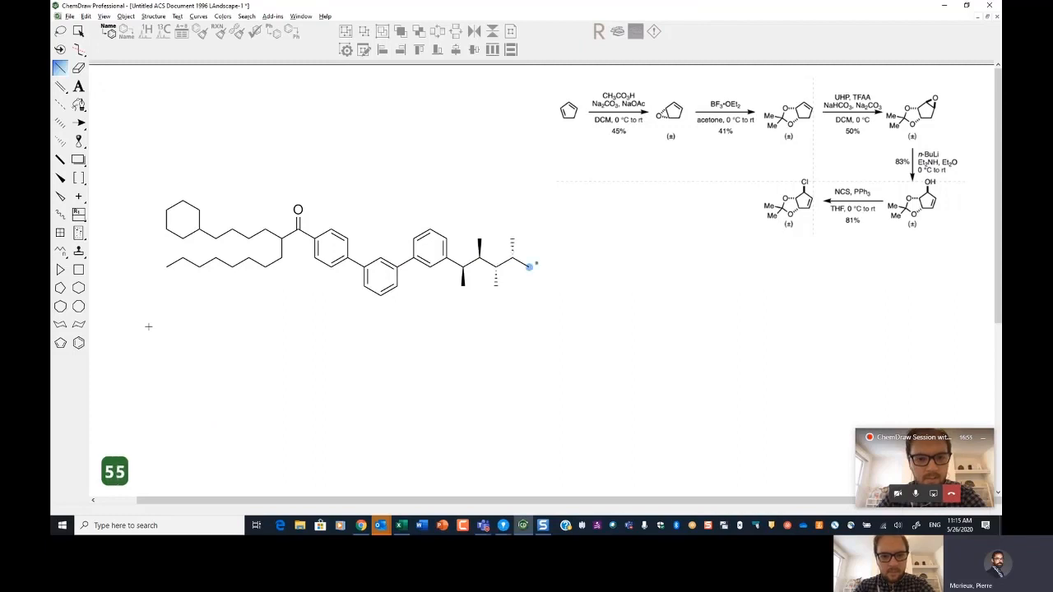
{"action": "key", "text": "6"}
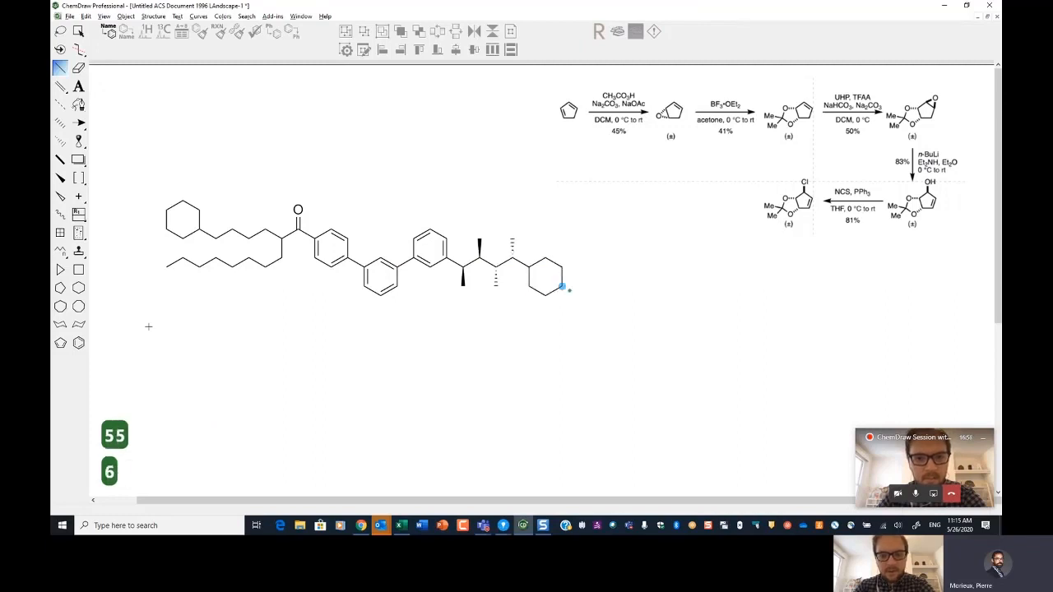
Step: Fuse a spiro cyclopentane and add an exocyclic double bond bearing a methyl branch
{"action": "key", "text": "7"}
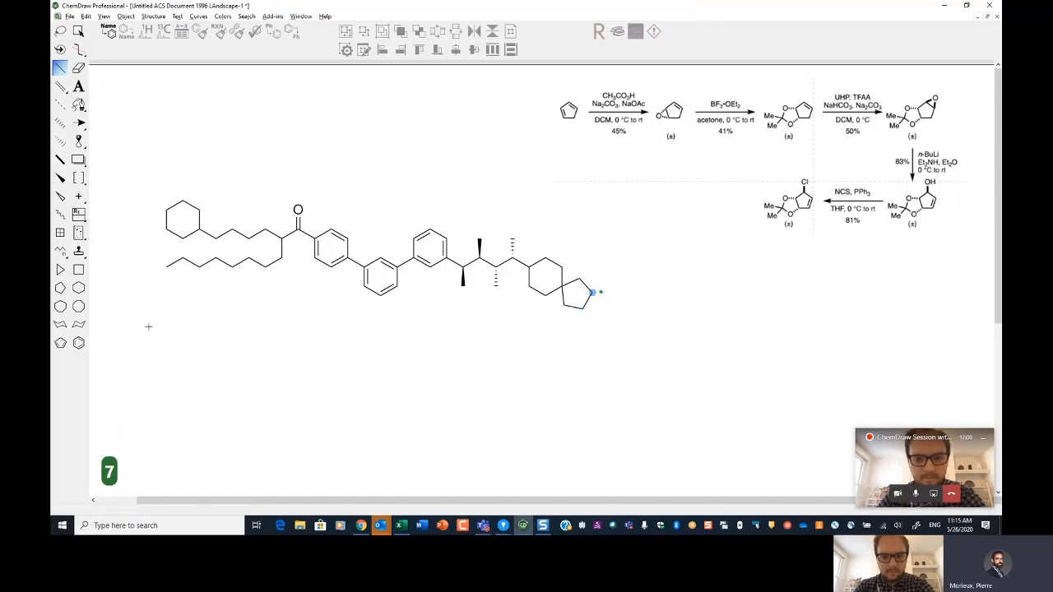
{"action": "key", "text": "8"}
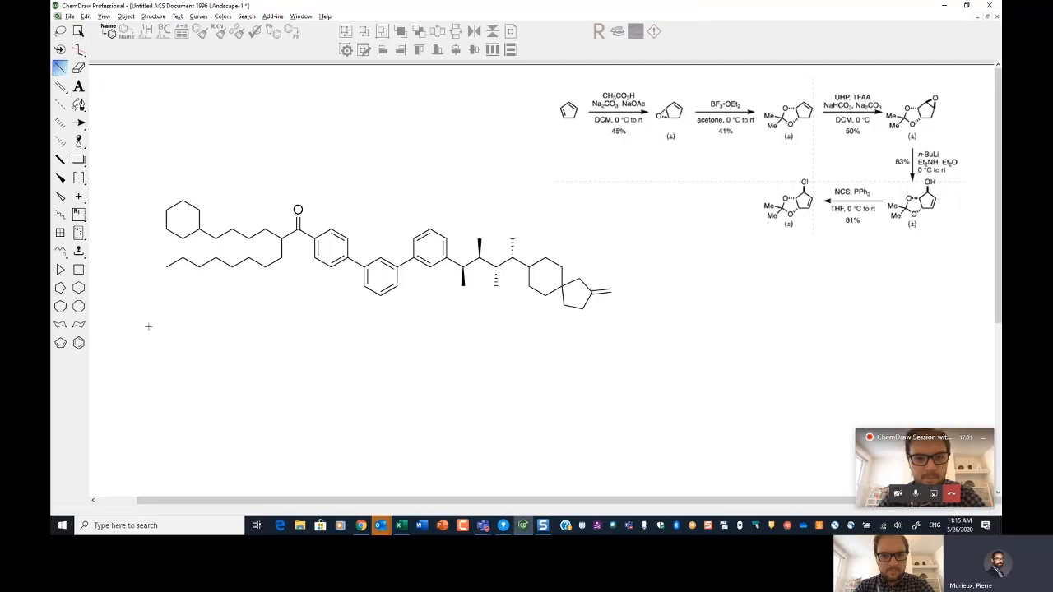
{"action": "key", "text": "9"}
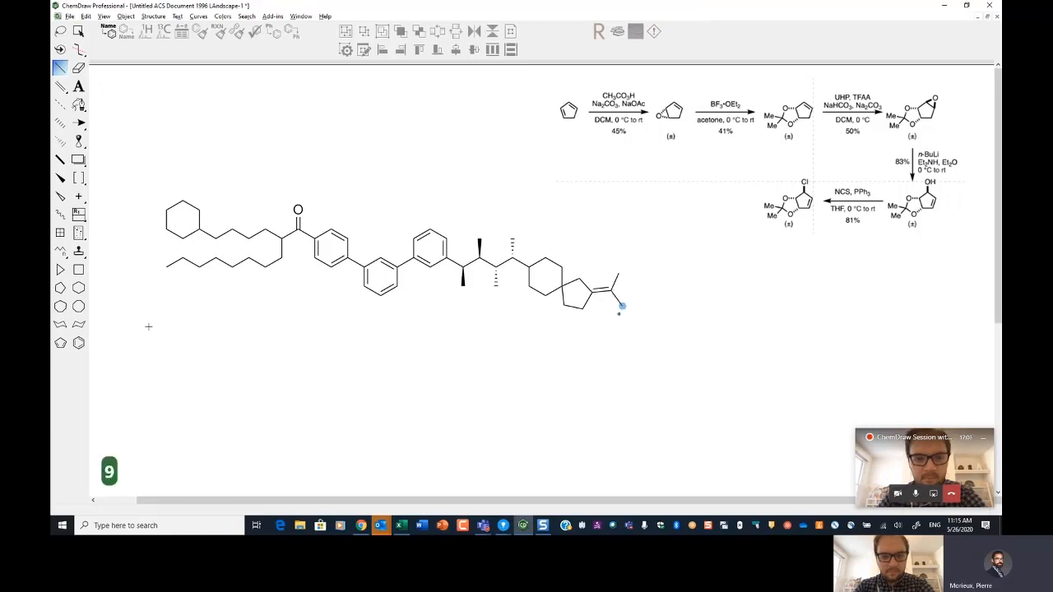
Step: Extend the alkylidene with a methyl-branched carbon and a quaternary dimethyl carbon
{"action": "key", "text": "9"}
{"action": "key", "text": "1"}
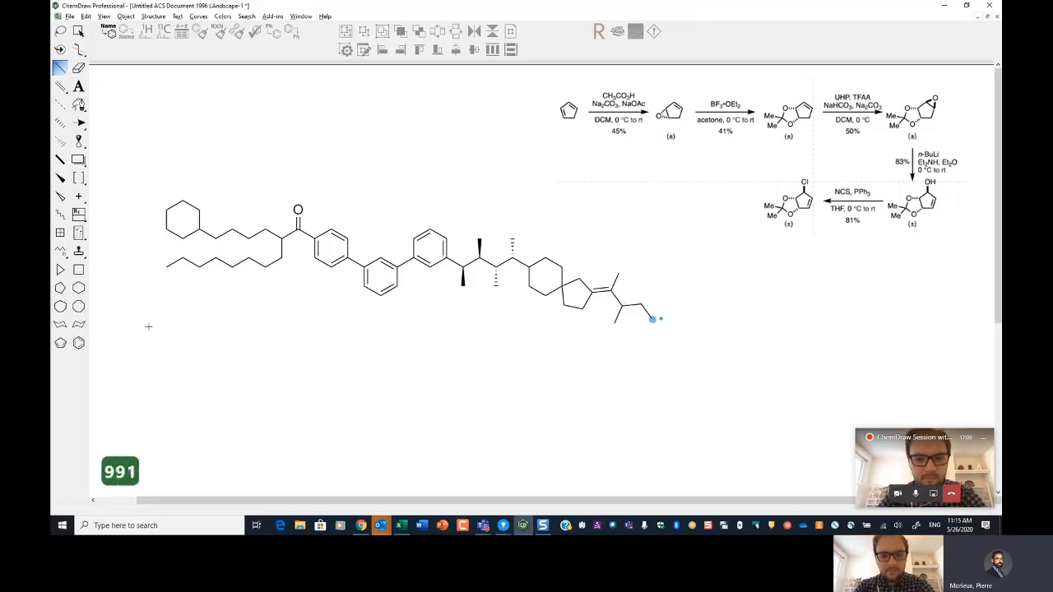
{"action": "key", "text": "BackSpace"}
{"action": "key", "text": "BackSpace"}
{"action": "key", "text": "9"}
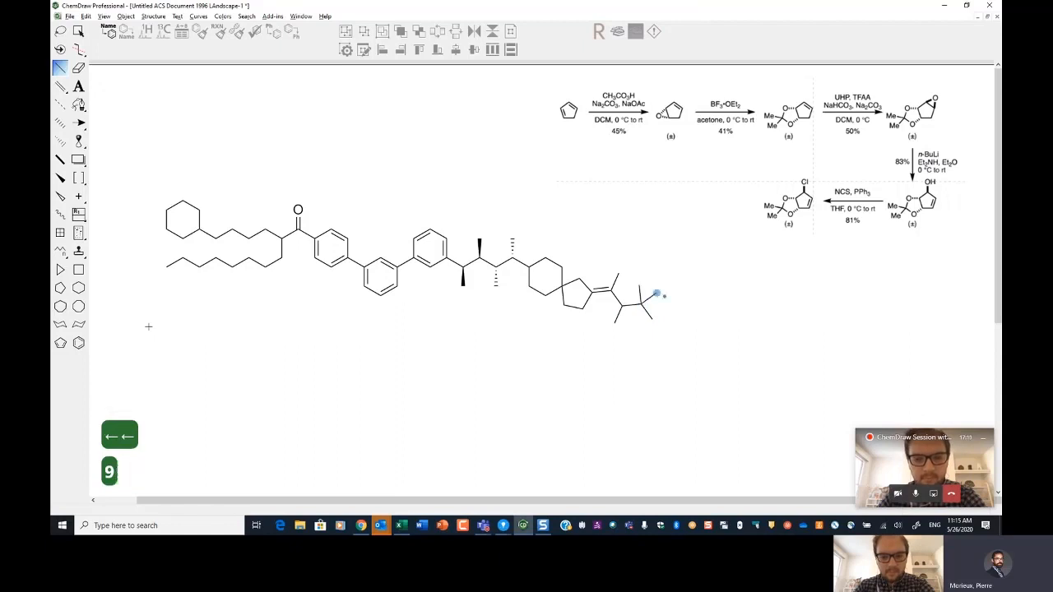
{"action": "key", "text": "Down"}
{"action": "key", "text": "Down"}
{"action": "key", "text": "Down"}
{"action": "key", "text": "Down"}
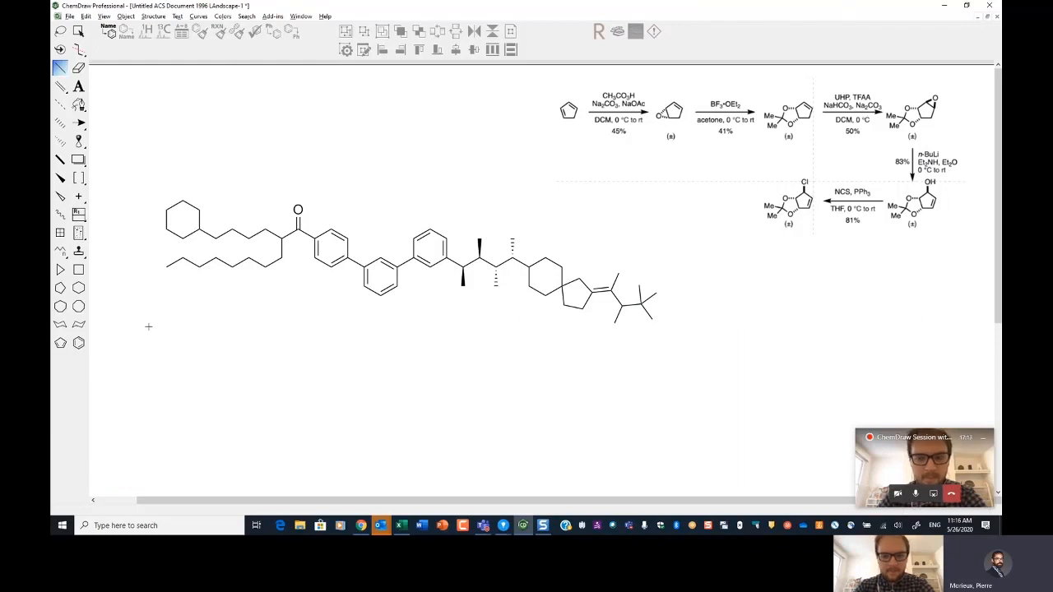
Step: Add a conjugated diyne to the quaternary carbon and cap it with an azide group
{"action": "key", "text": "z"}
{"action": "key", "text": "z"}
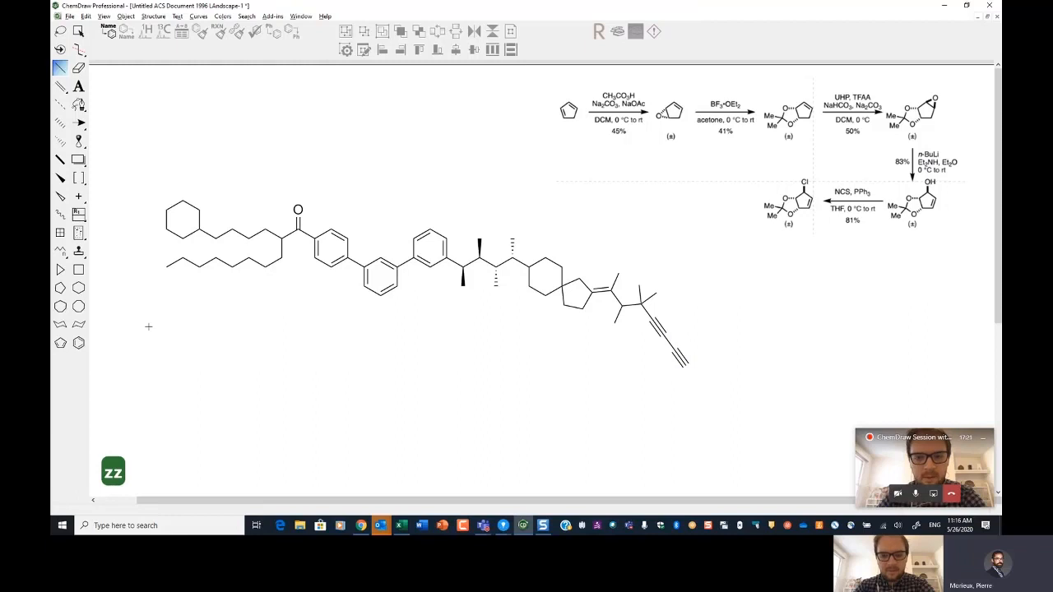
{"action": "key", "text": "1"}
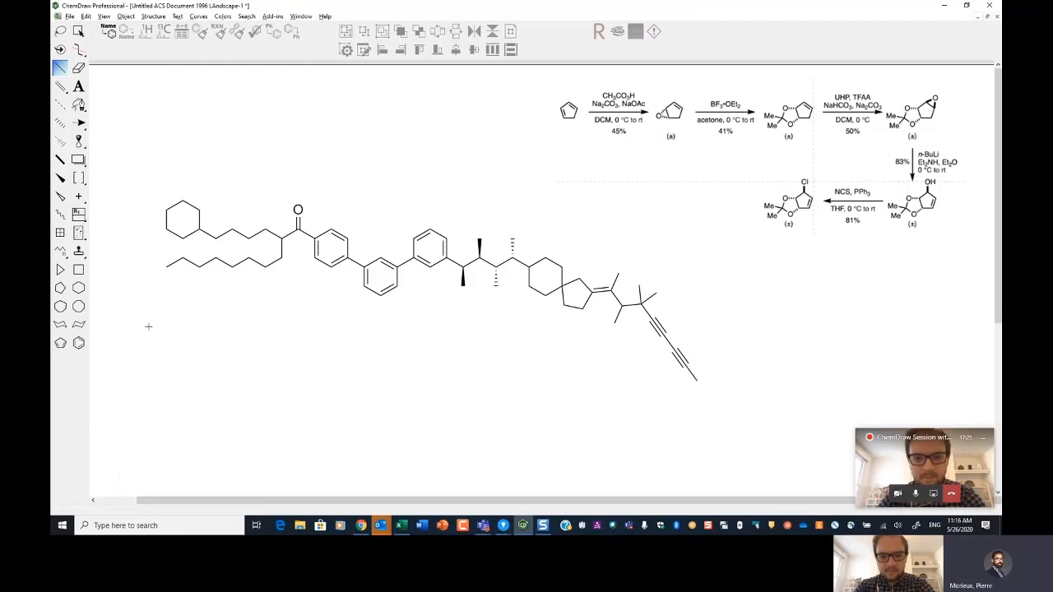
{"action": "key", "text": "z"}
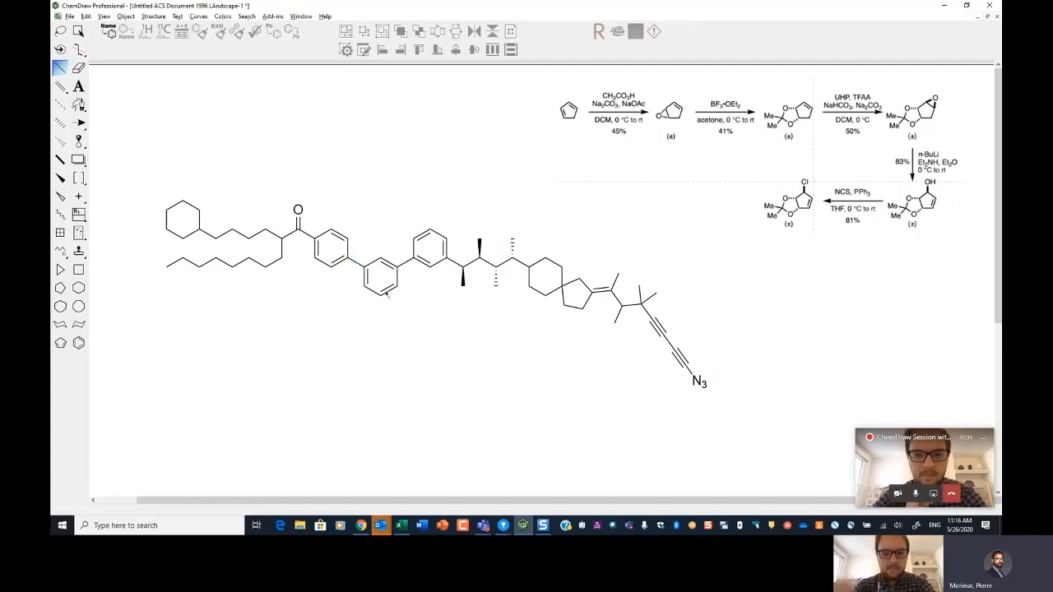
Step: Add an amino group and an adjacent nitro group to the central benzene ring
{"action": "key", "text": "1"}
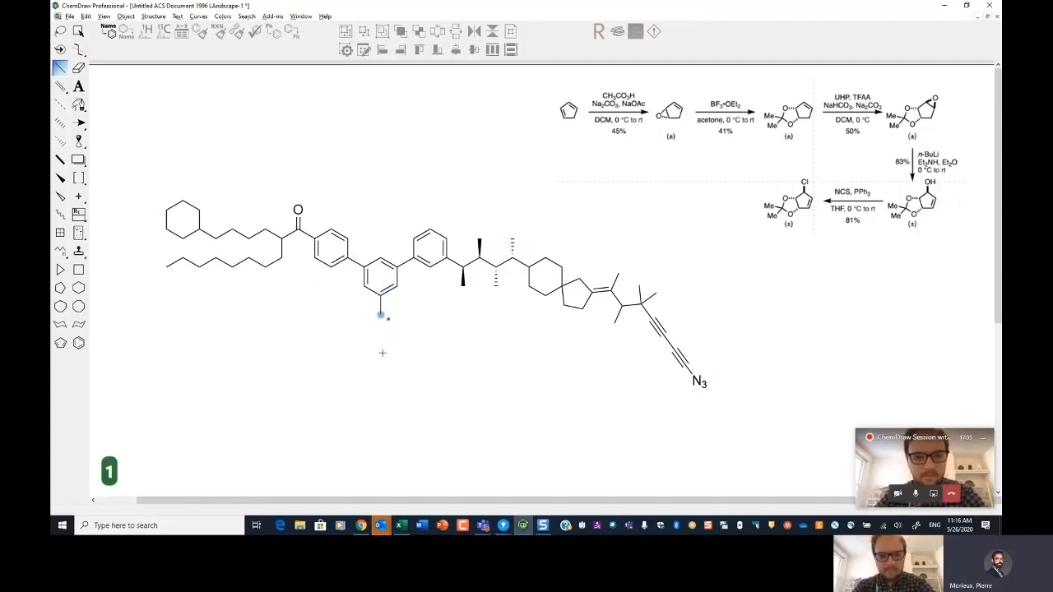
{"action": "key", "text": "n"}
{"action": "key", "text": "Up"}
{"action": "key", "text": "Up"}
{"action": "key", "text": "Left"}
{"action": "key", "text": "Left"}
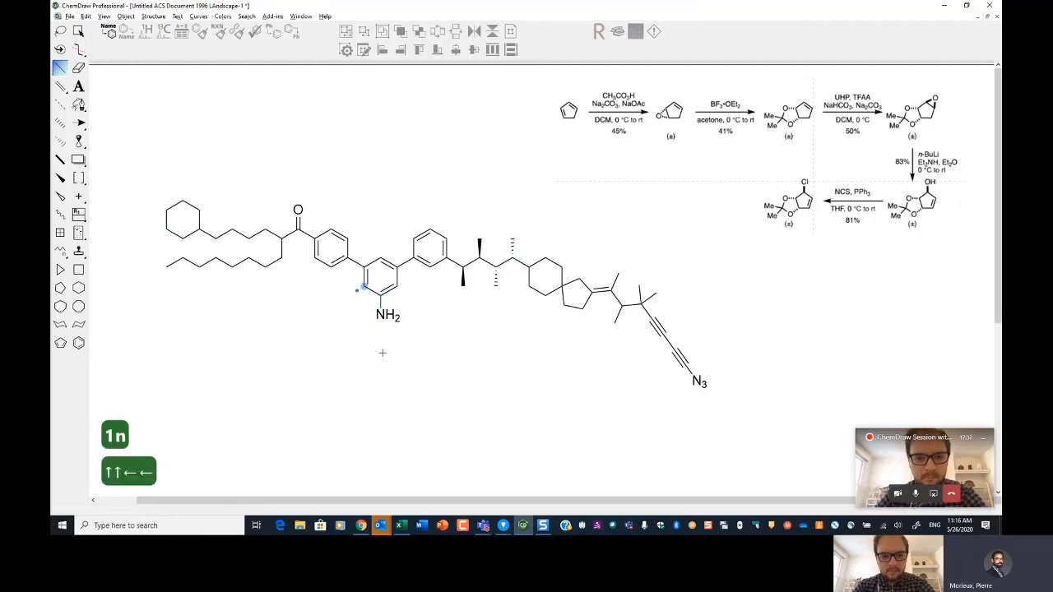
{"action": "key", "text": "1"}
{"action": "key", "text": "shift+n"}
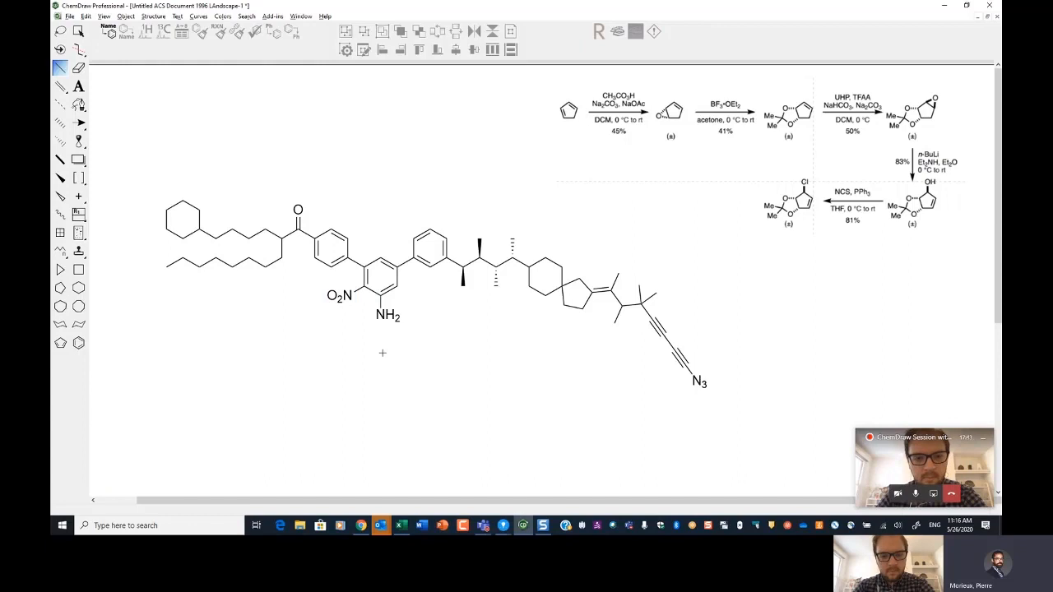
Step: Select and delete the entire drawn structure
{"action": "key", "text": "space"}
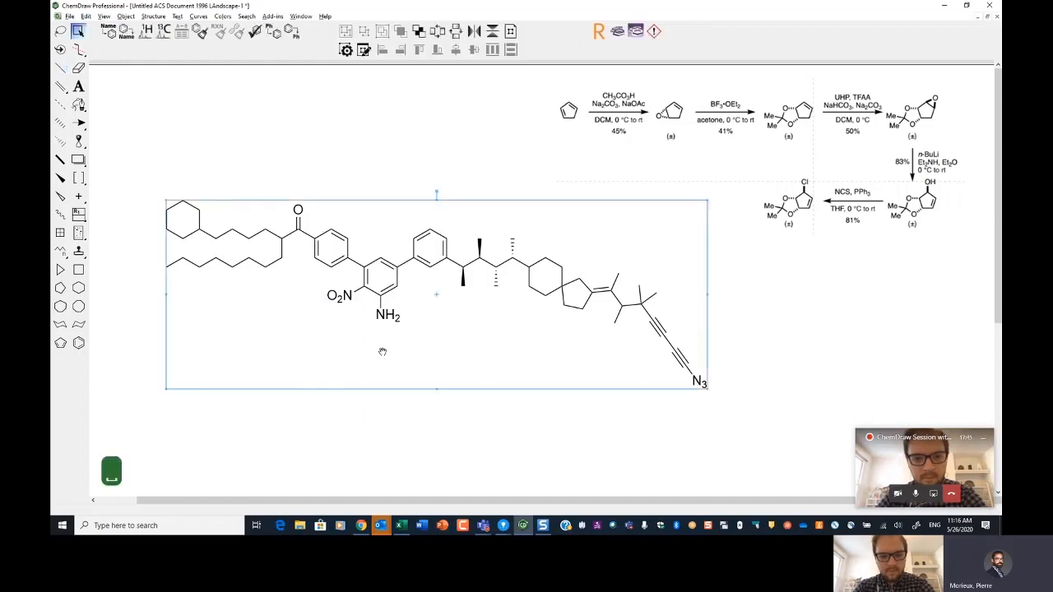
{"action": "key", "text": "Delete"}
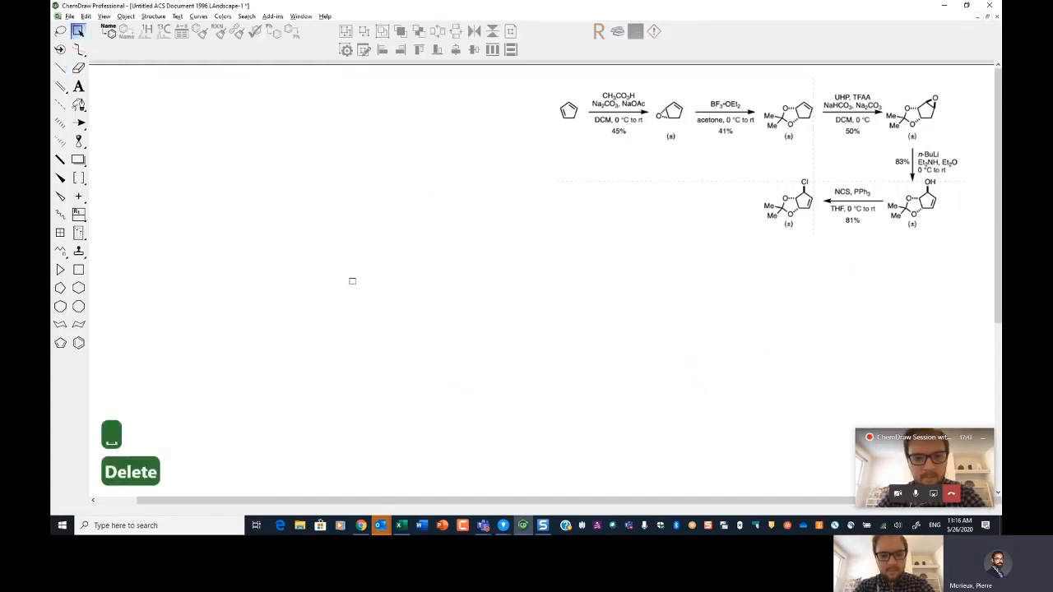
{"action": "key", "text": "x"}
{"action": "left_click_drag", "start_coordinate": [222, 258], "coordinate": [296, 233]}
{"action": "key", "text": "ctrl+z"}
{"action": "key", "text": "ctrl+z"}
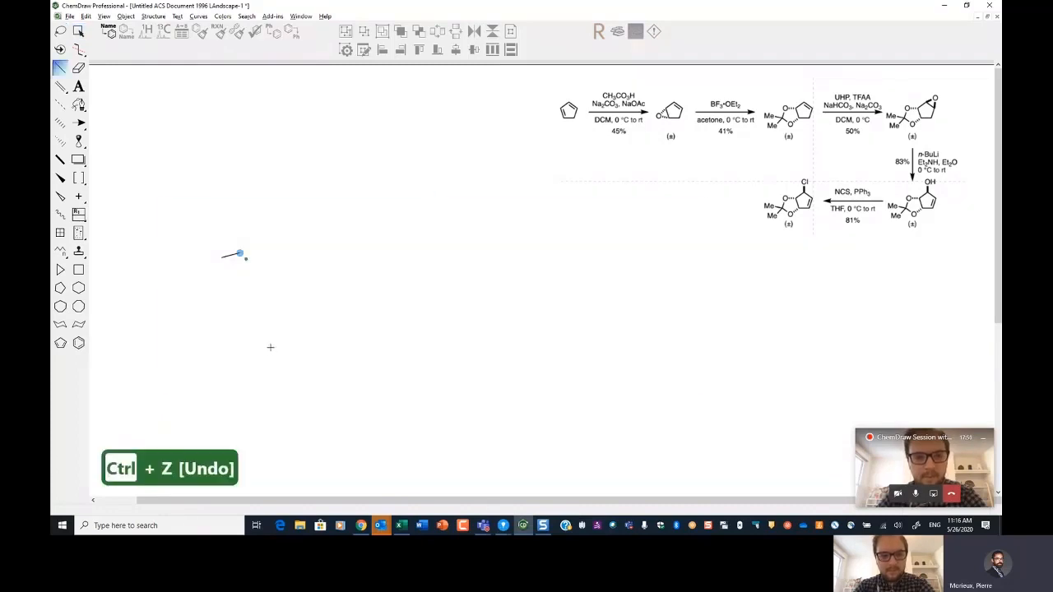
{"action": "key", "text": "Delete"}
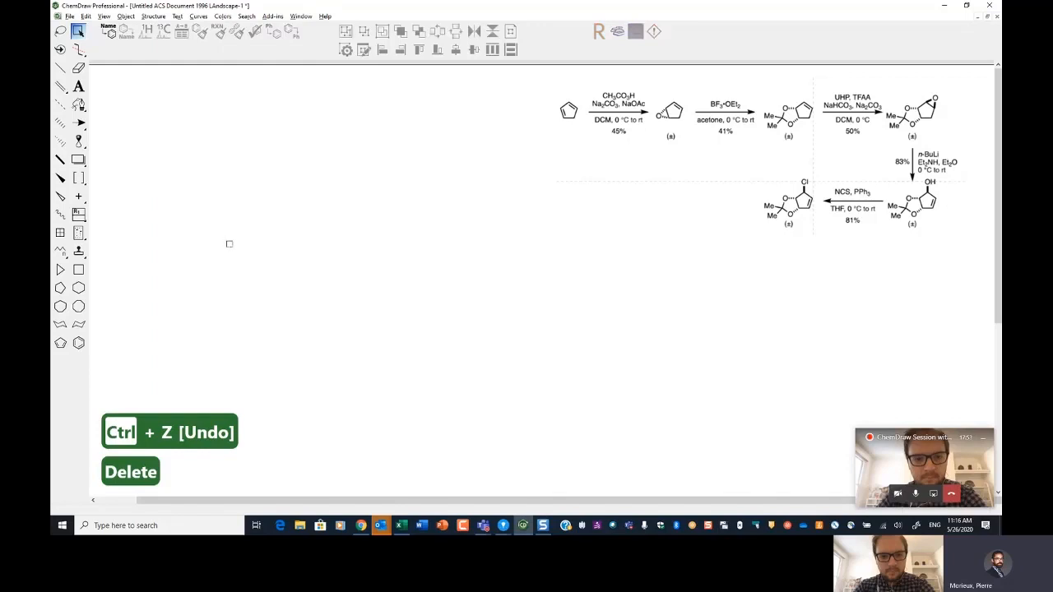
Step: Draw a cyclopentadiene ring on the empty canvas
{"action": "key", "text": "x"}
{"action": "left_click_drag", "start_coordinate": [228, 245], "coordinate": [292, 209]}
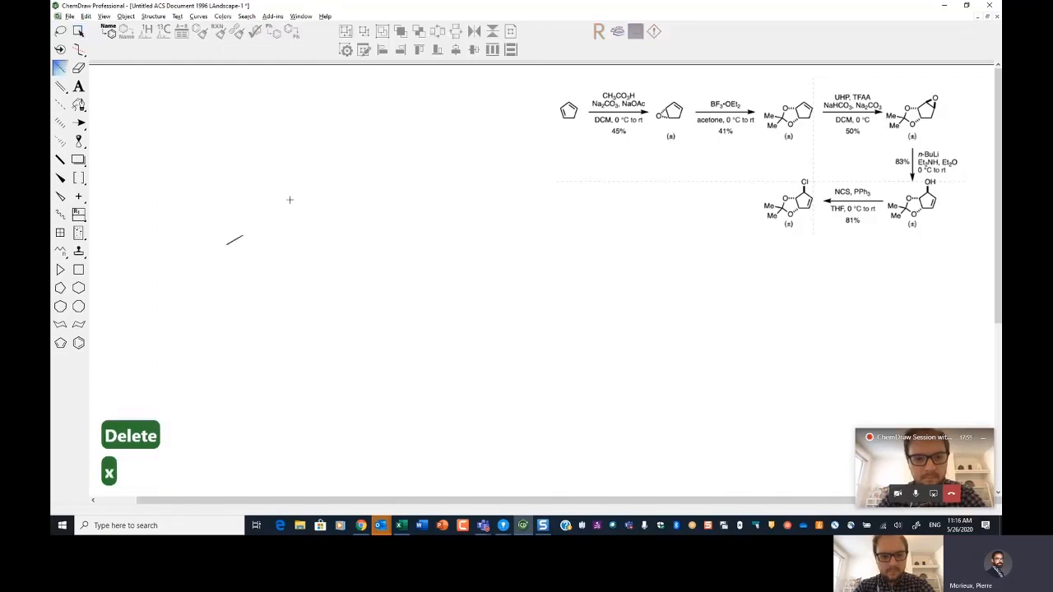
{"action": "key", "text": "5"}
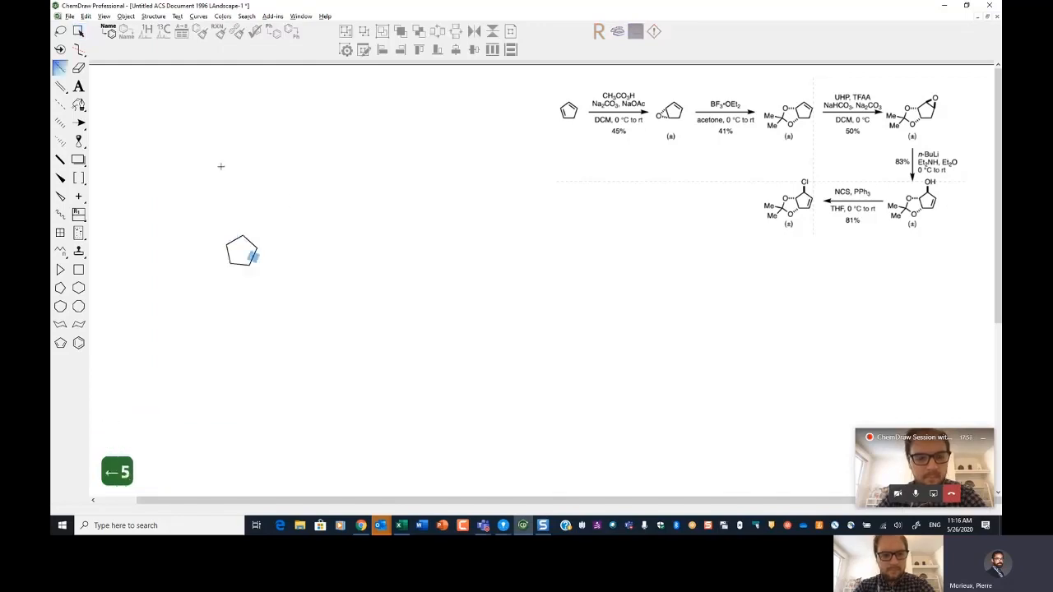
{"action": "key", "text": "Up"}
{"action": "key", "text": "Up"}
{"action": "key", "text": "2"}
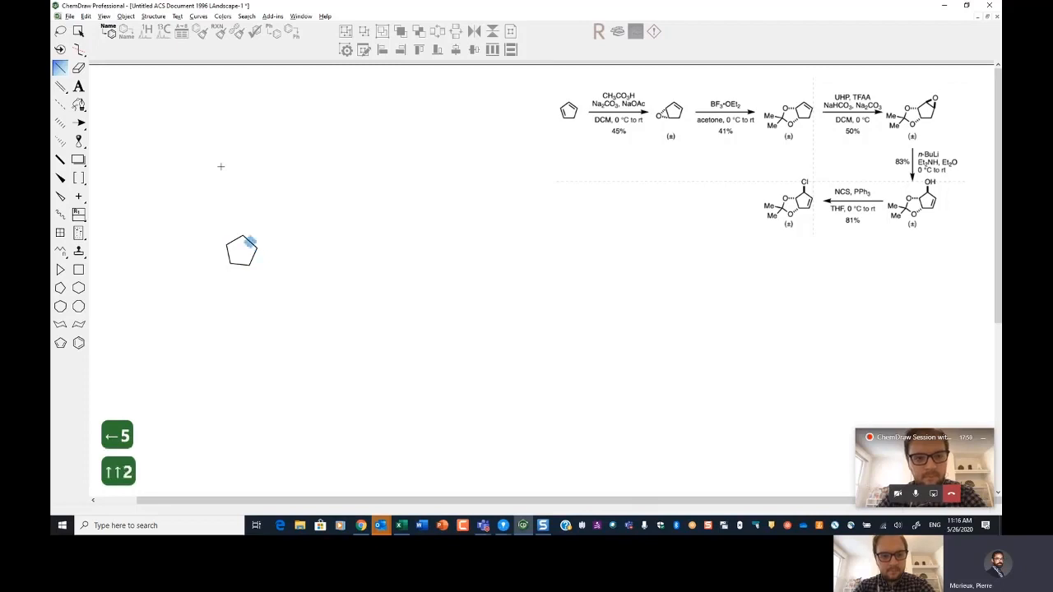
{"action": "key", "text": "Left"}
{"action": "key", "text": "Left"}
{"action": "key", "text": "Left"}
{"action": "key", "text": "Down"}
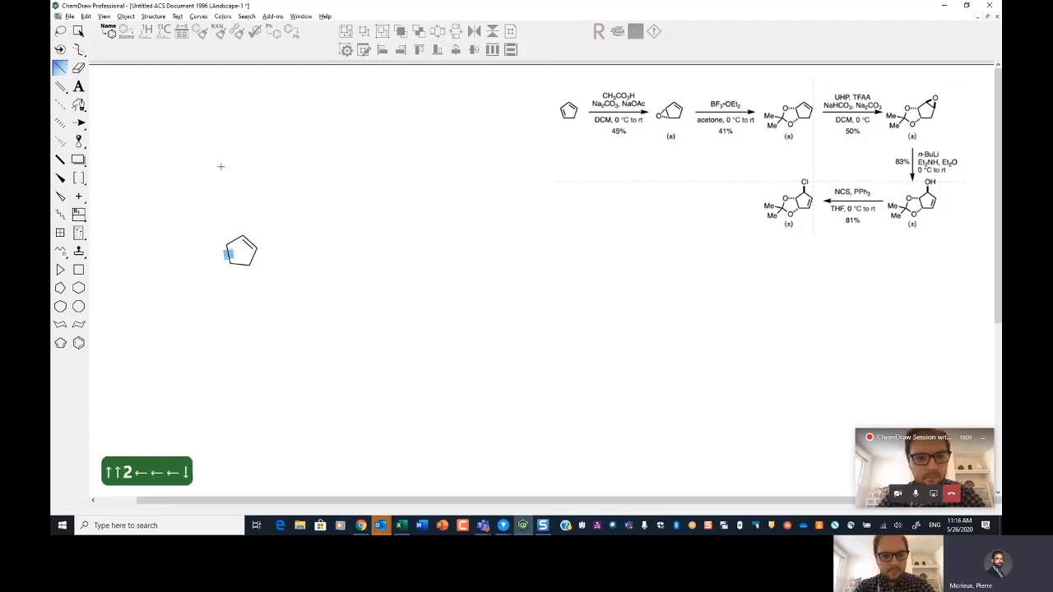
{"action": "key", "text": "2"}
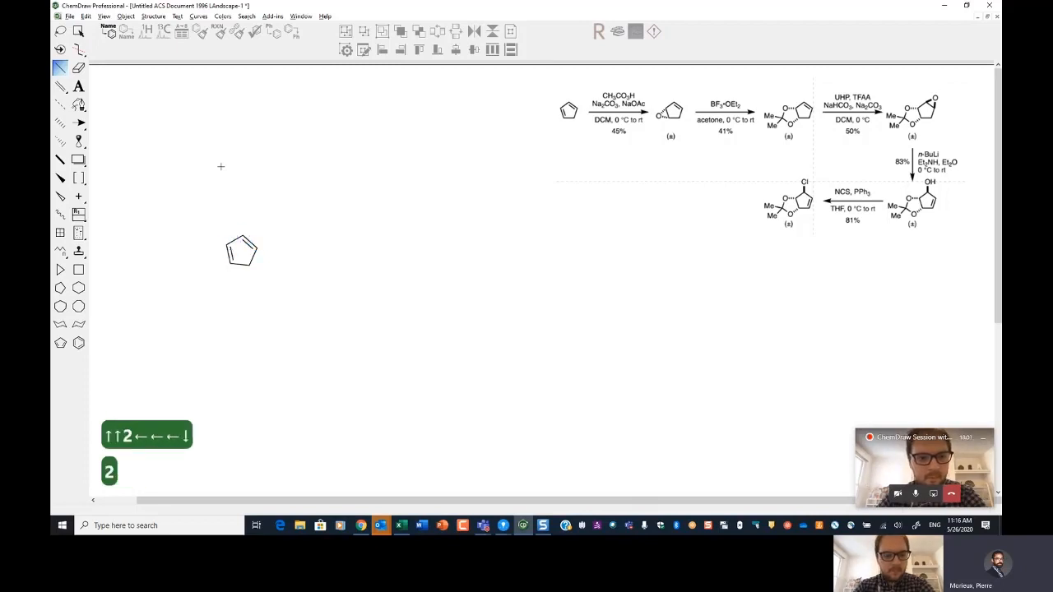
Step: Duplicate the cyclopentadiene to the right of a new reaction arrow
{"action": "key", "text": "space"}
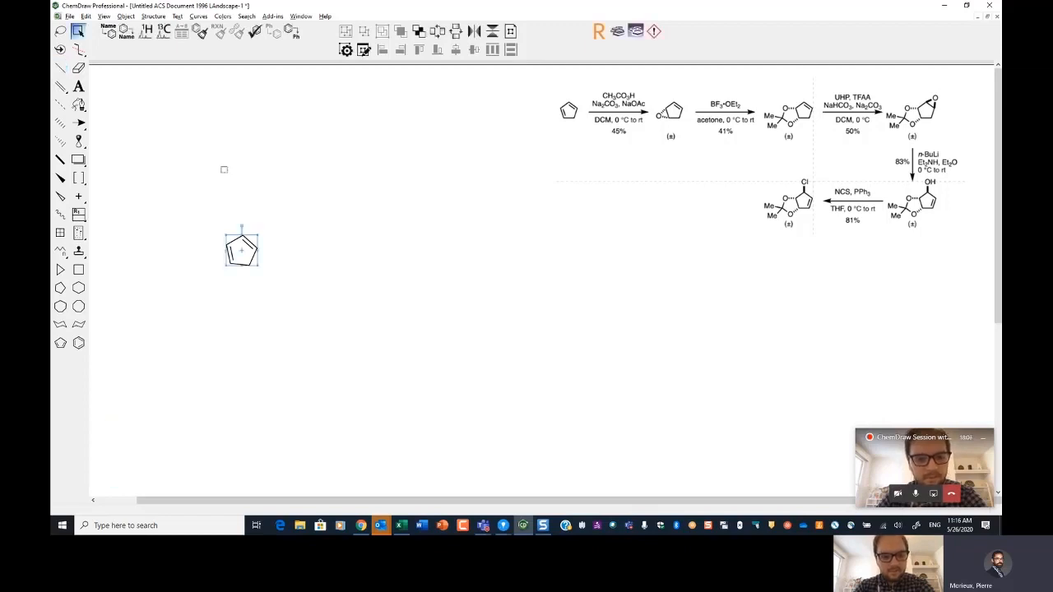
{"action": "key", "text": "ctrl+Right"}
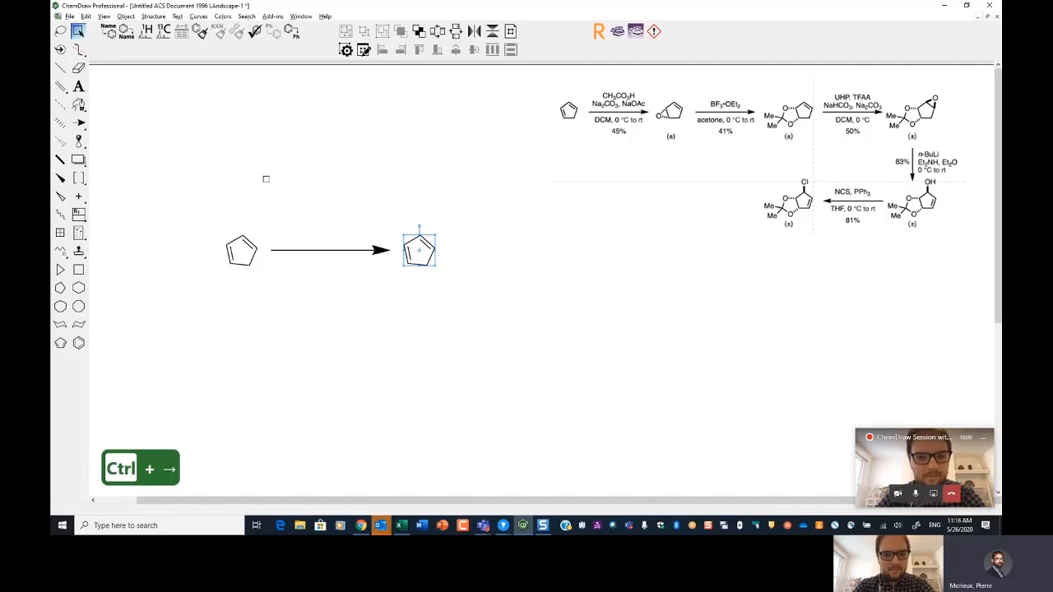
{"action": "left_click", "coordinate": [386, 212]}
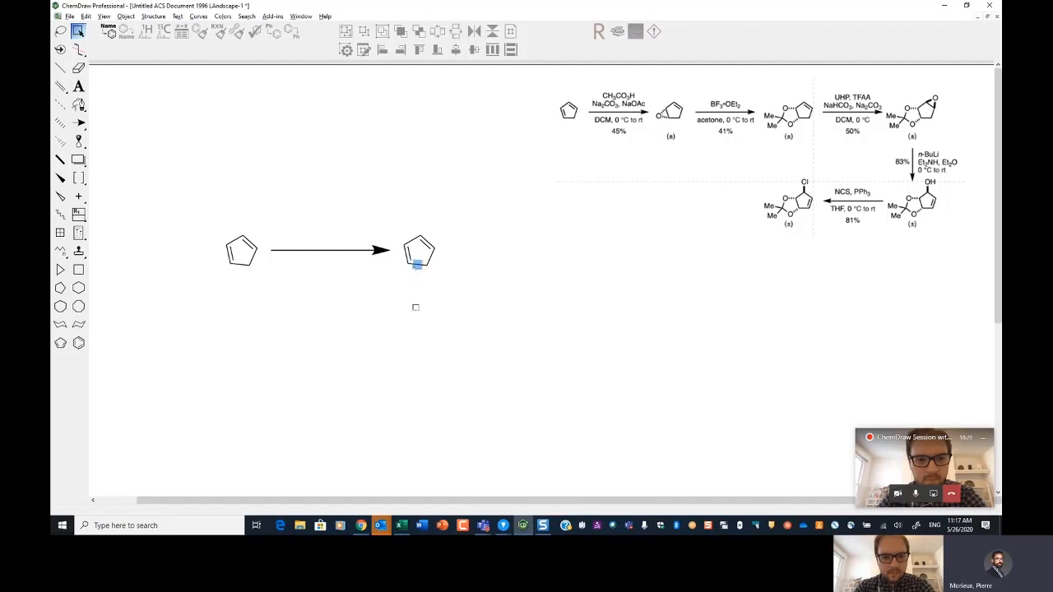
Step: Make one double bond of the product ring a single bond, leaving a cyclopentene
{"action": "key", "text": "Right"}
{"action": "key", "text": "Up"}
{"action": "key", "text": "Up"}
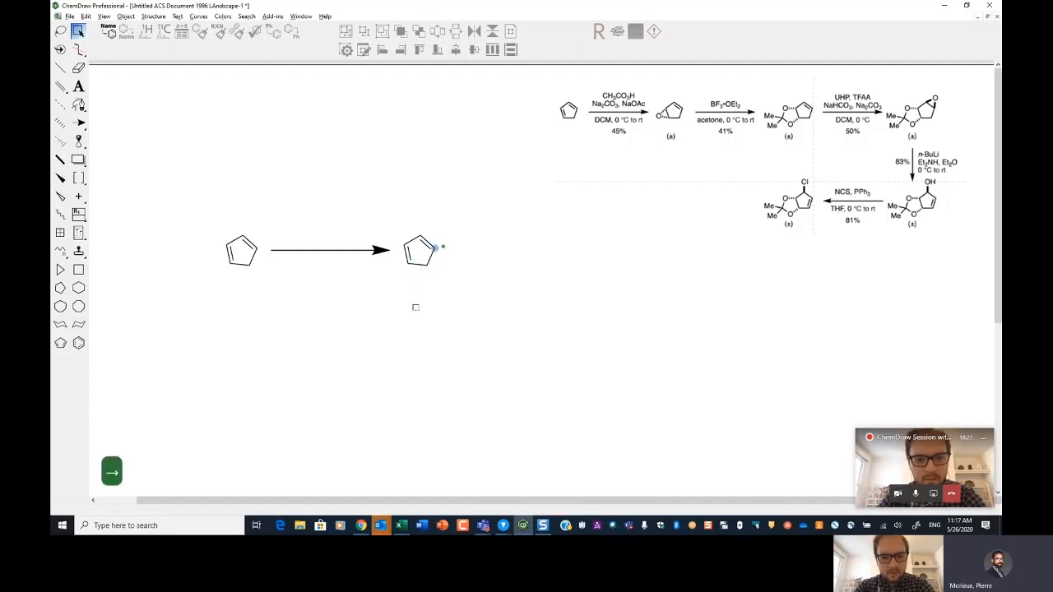
{"action": "key", "text": "Left"}
{"action": "key", "text": "Left"}
{"action": "key", "text": "Left"}
{"action": "key", "text": "Down"}
{"action": "key", "text": "Down"}
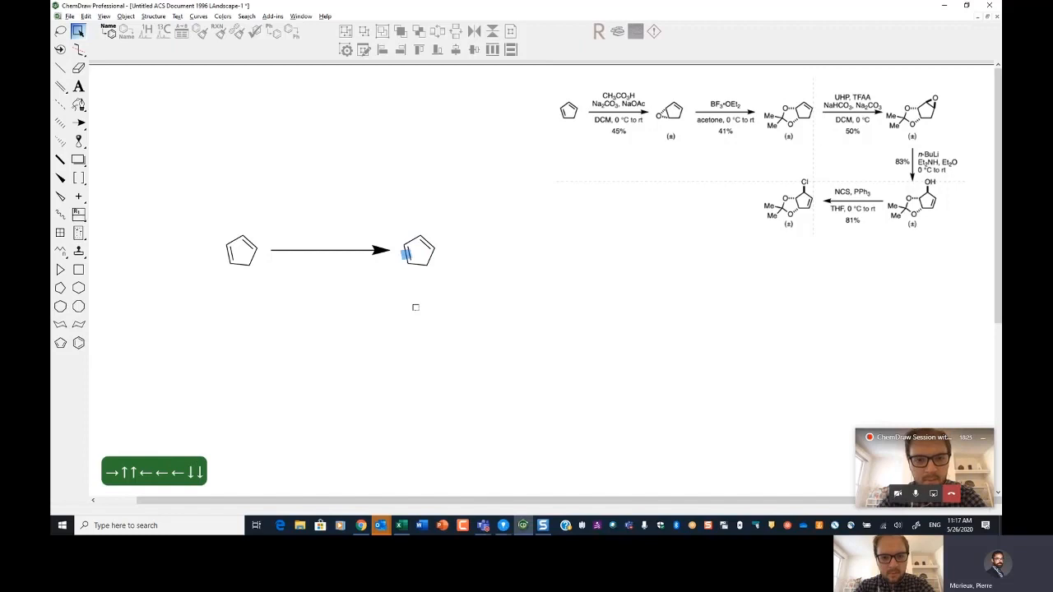
{"action": "key", "text": "1"}
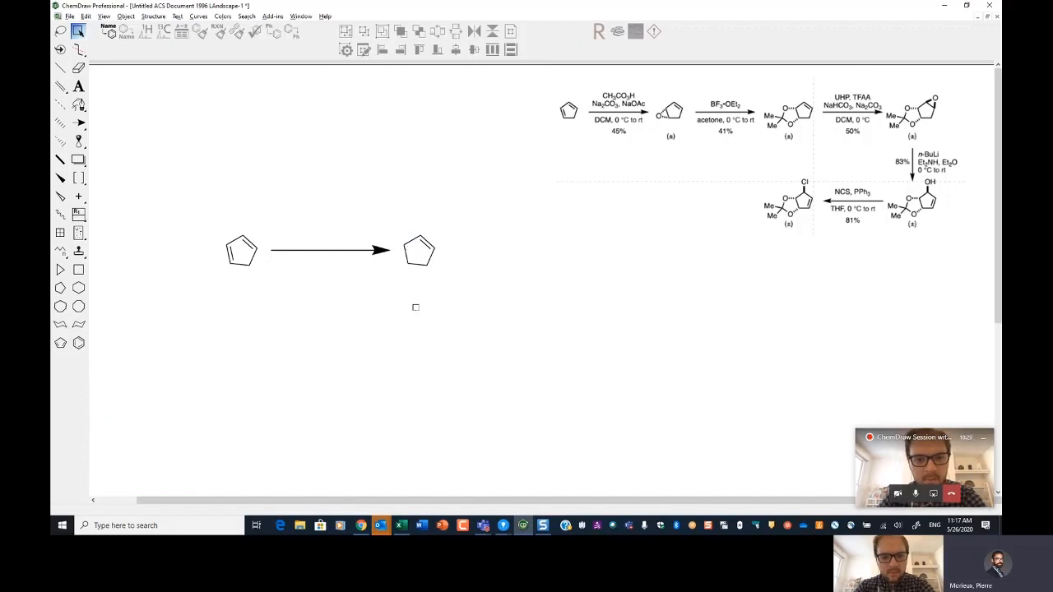
Step: Fuse an epoxide onto the product ring and add hashed hydrogens at both ring-fusion carbons
{"action": "key", "text": "v"}
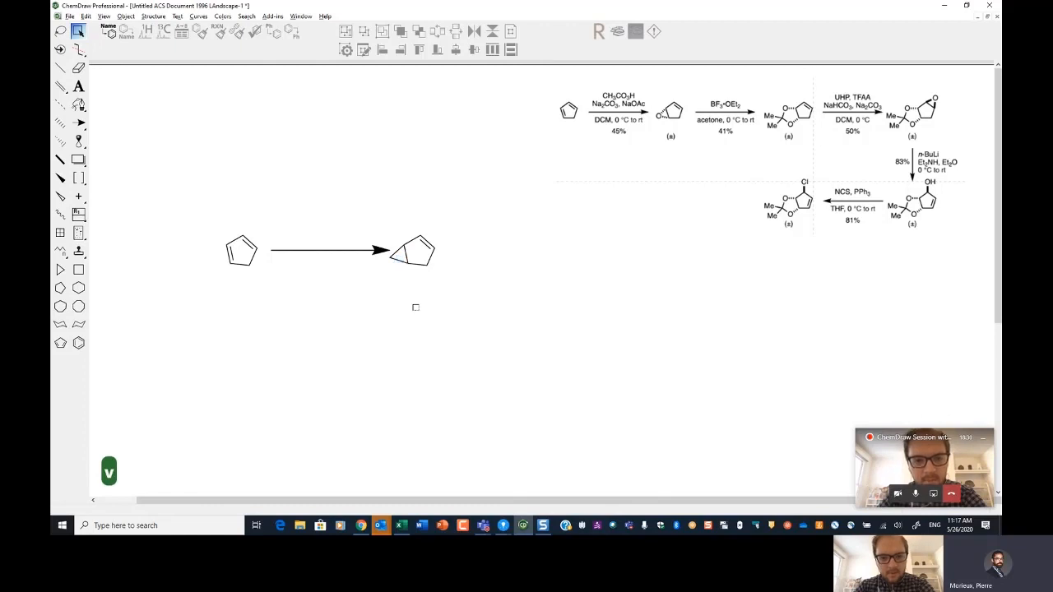
{"action": "key", "text": "Left"}
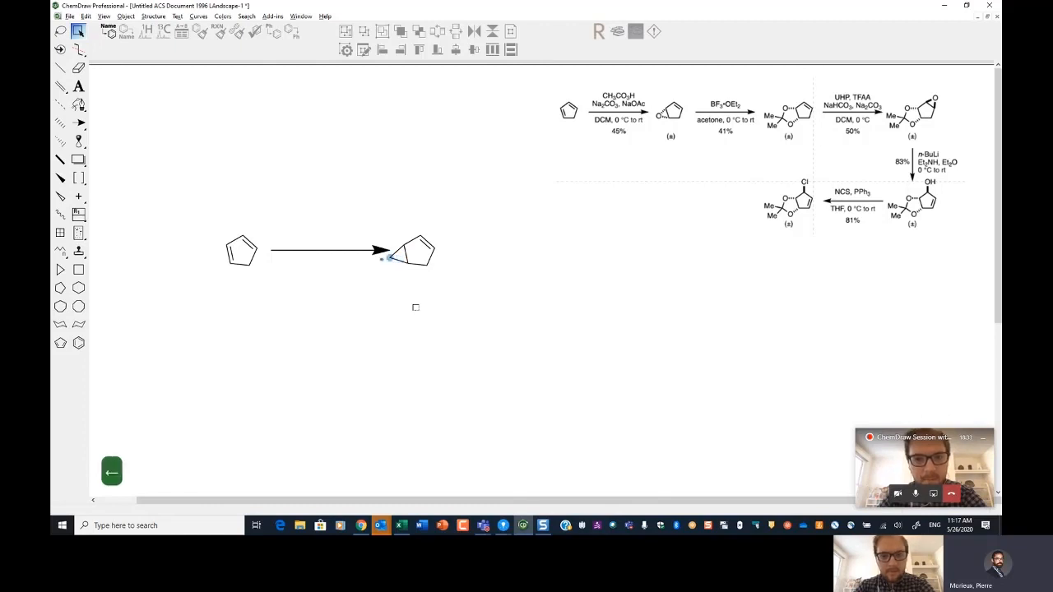
{"action": "key", "text": "o"}
{"action": "key", "text": "shift+h"}
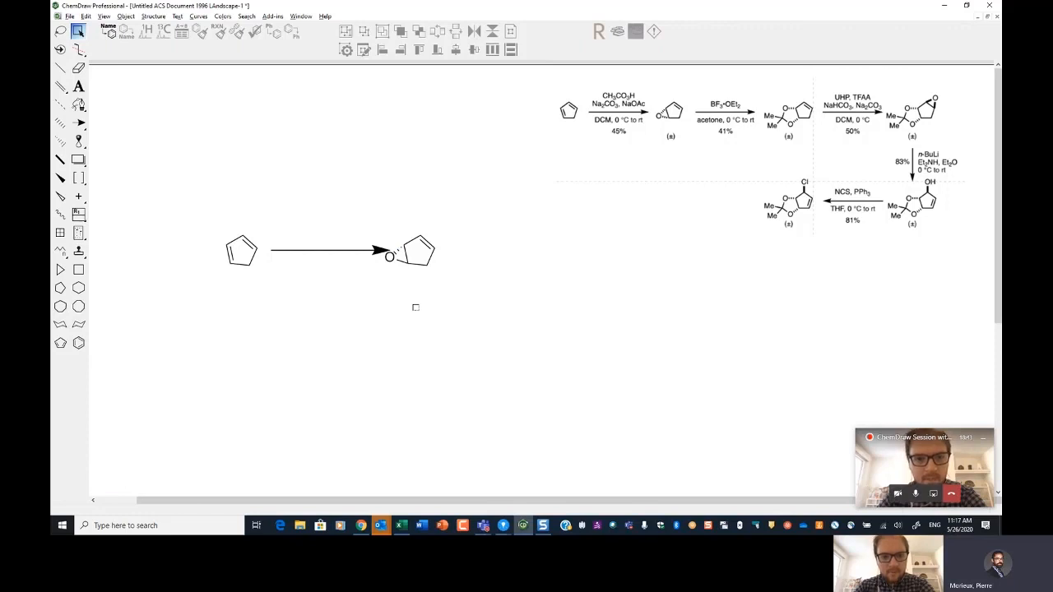
{"action": "key", "text": "h"}
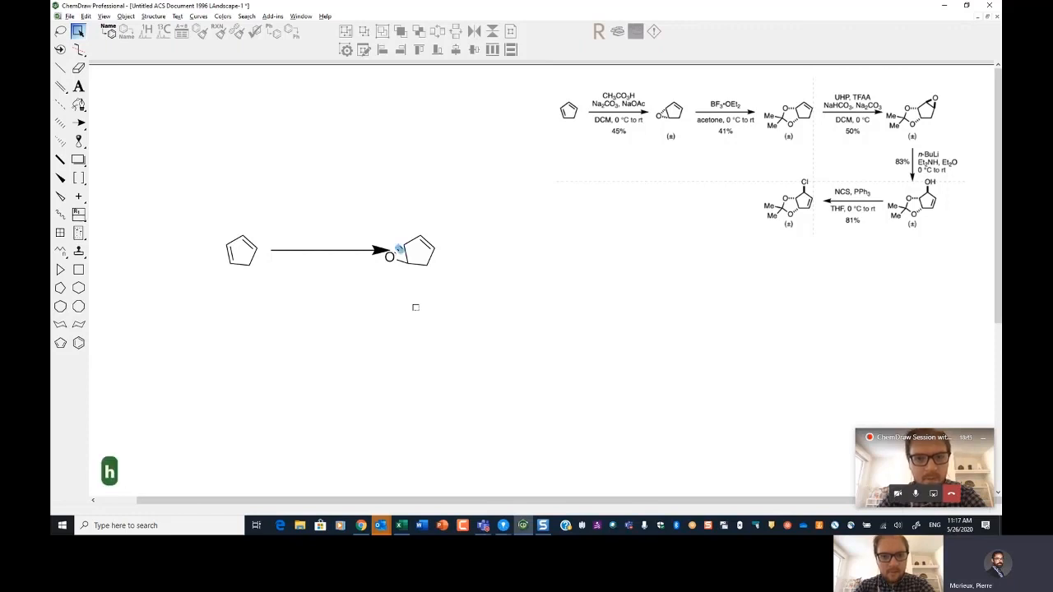
{"action": "key", "text": "h"}
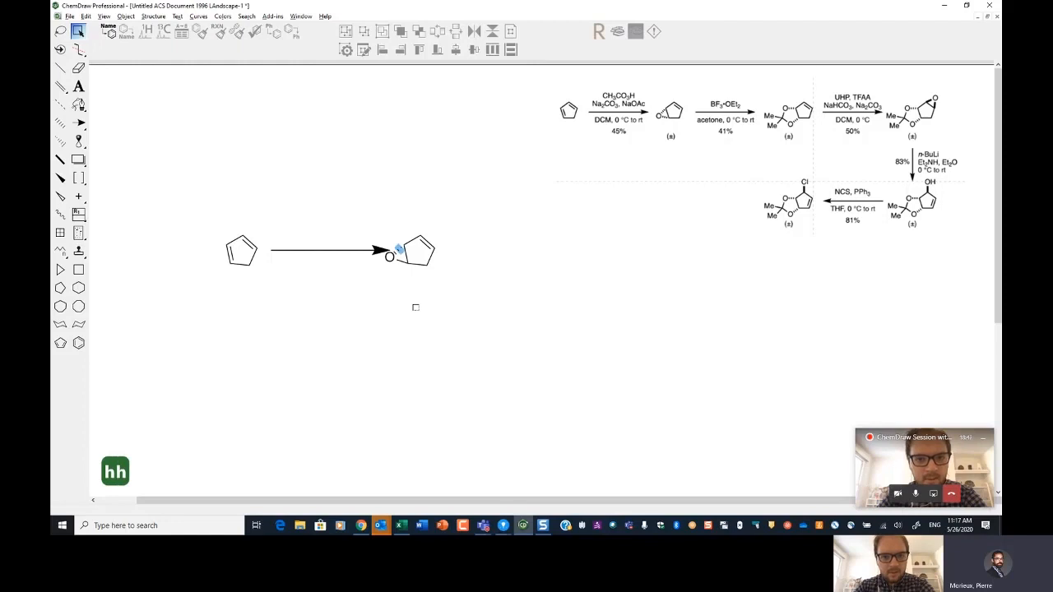
{"action": "key", "text": "shift+h"}
{"action": "key", "text": "Right"}
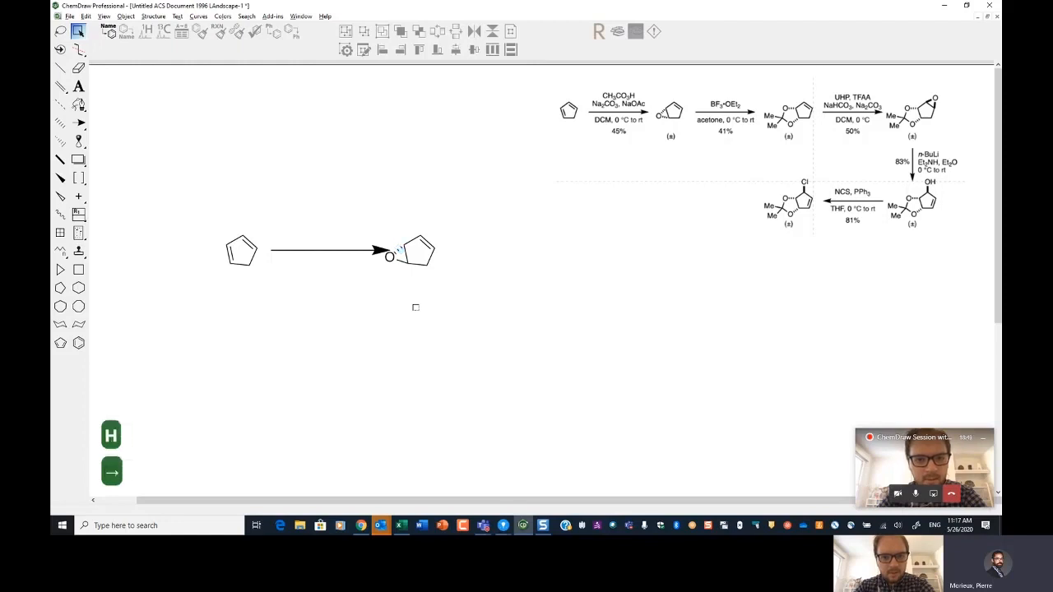
{"action": "key", "text": "Down"}
{"action": "key", "text": "Down"}
{"action": "key", "text": "Left"}
{"action": "key", "text": "shift+h"}
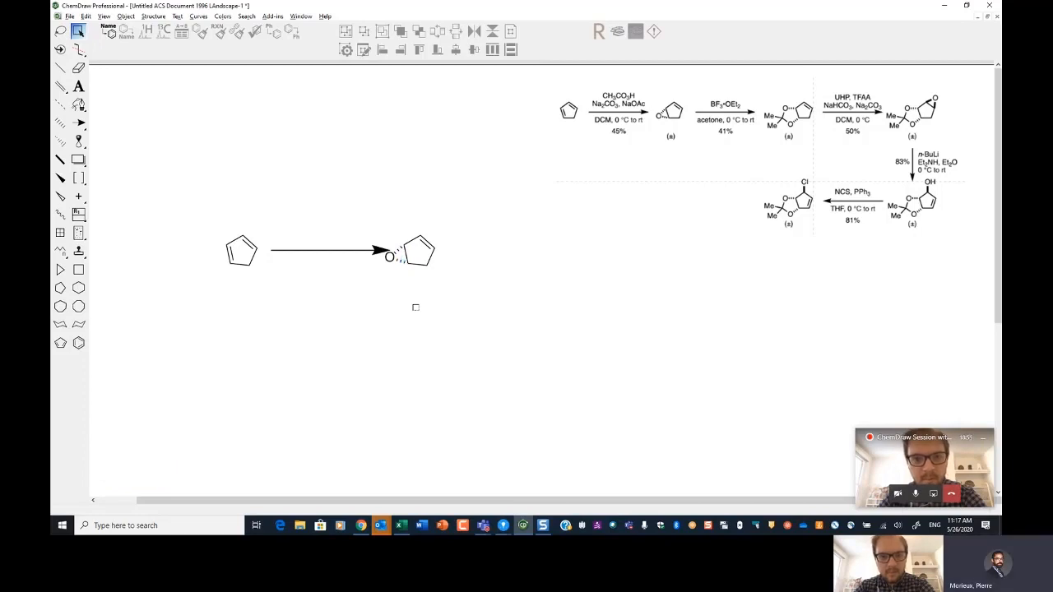
Step: Add the reagent label 'CH3CO3H' over 'Na2CO3, NaOAc' above the reaction arrow
{"action": "key", "text": "t"}
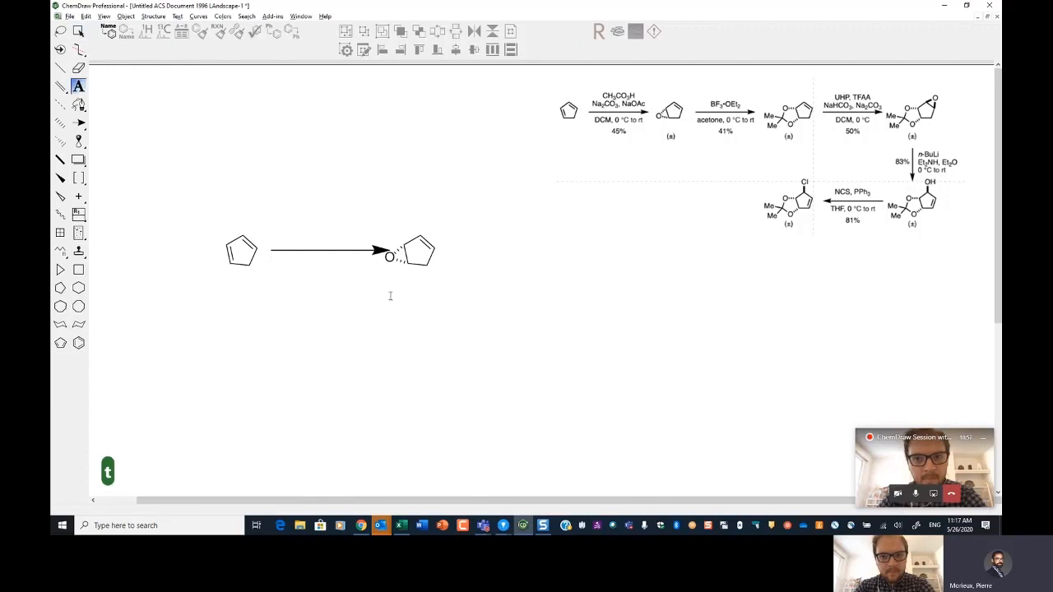
{"action": "left_click", "coordinate": [306, 216]}
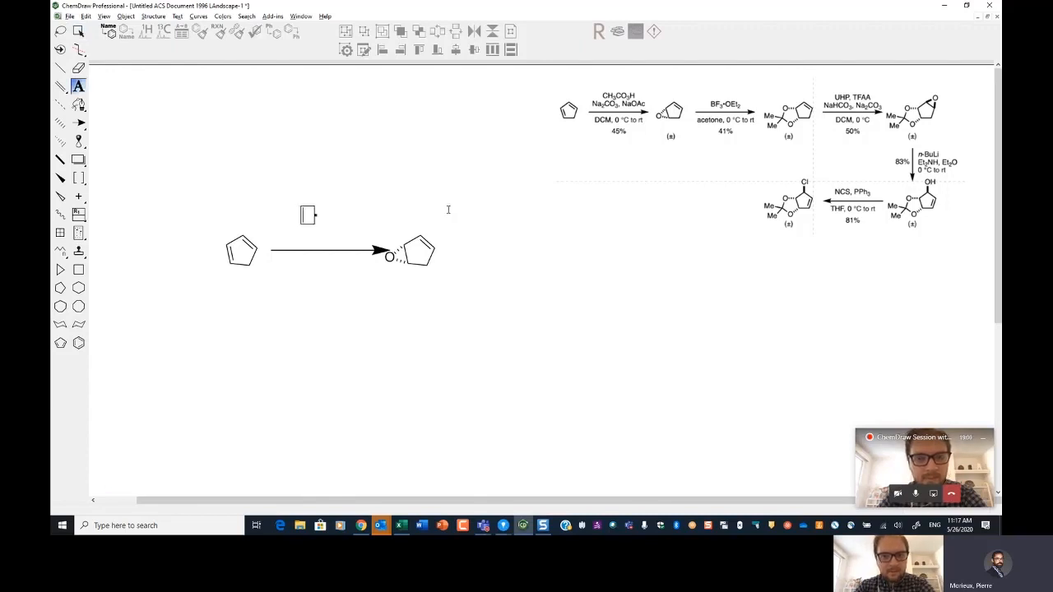
{"action": "type", "text": "CH3"}
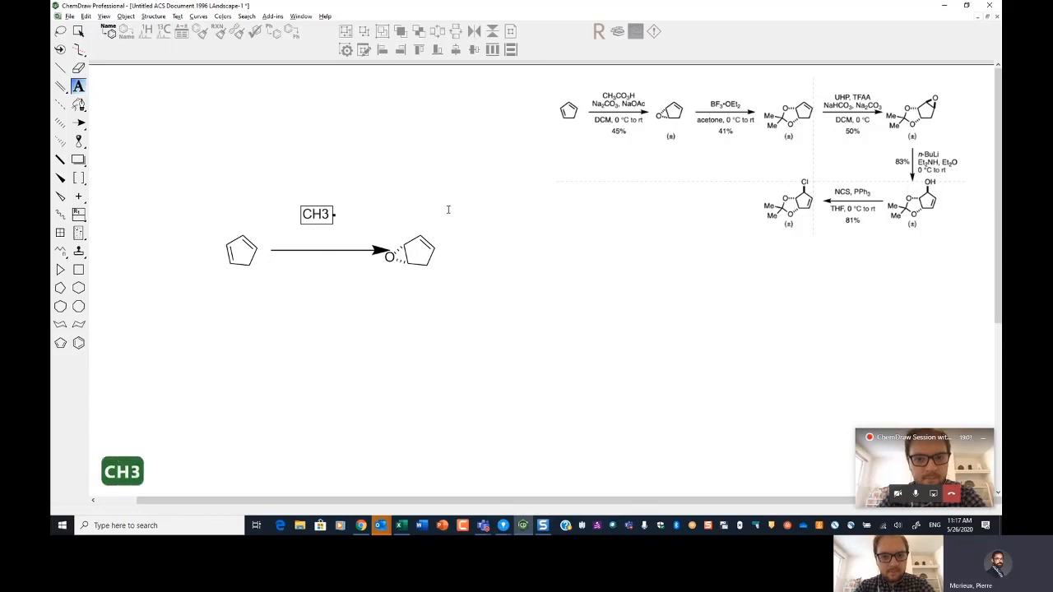
{"action": "type", "text": "CO"}
{"action": "type", "text": "3H"}
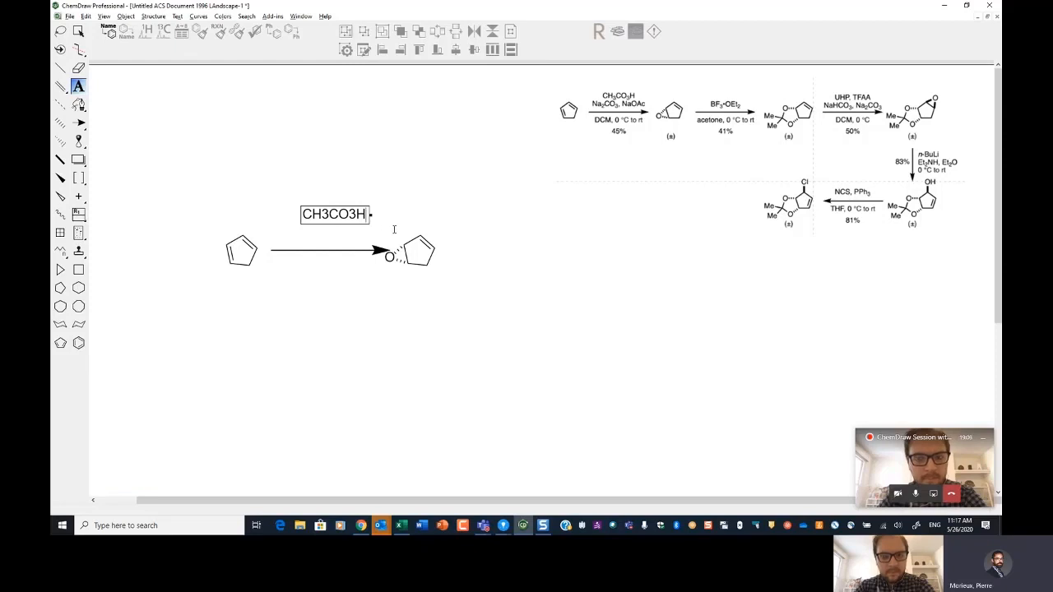
{"action": "key", "text": "shift+Return"}
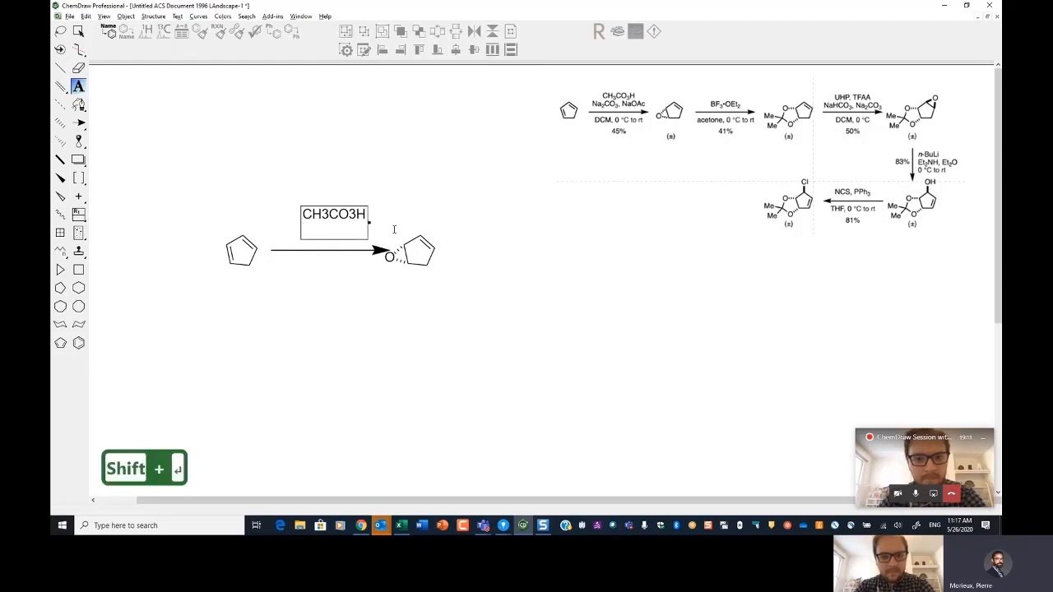
{"action": "type", "text": "Na"}
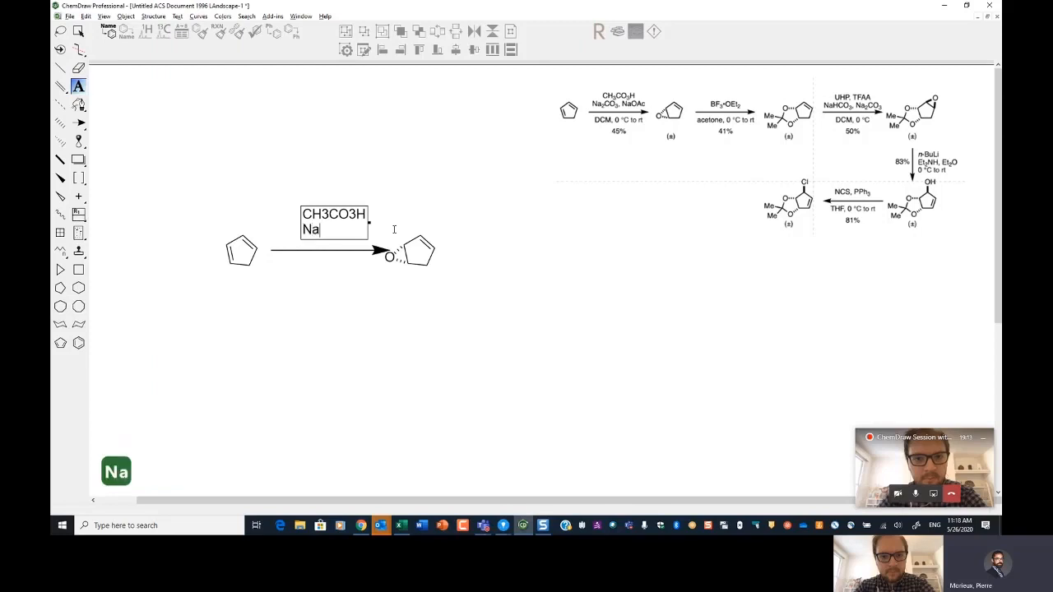
{"action": "type", "text": "2CO3"}
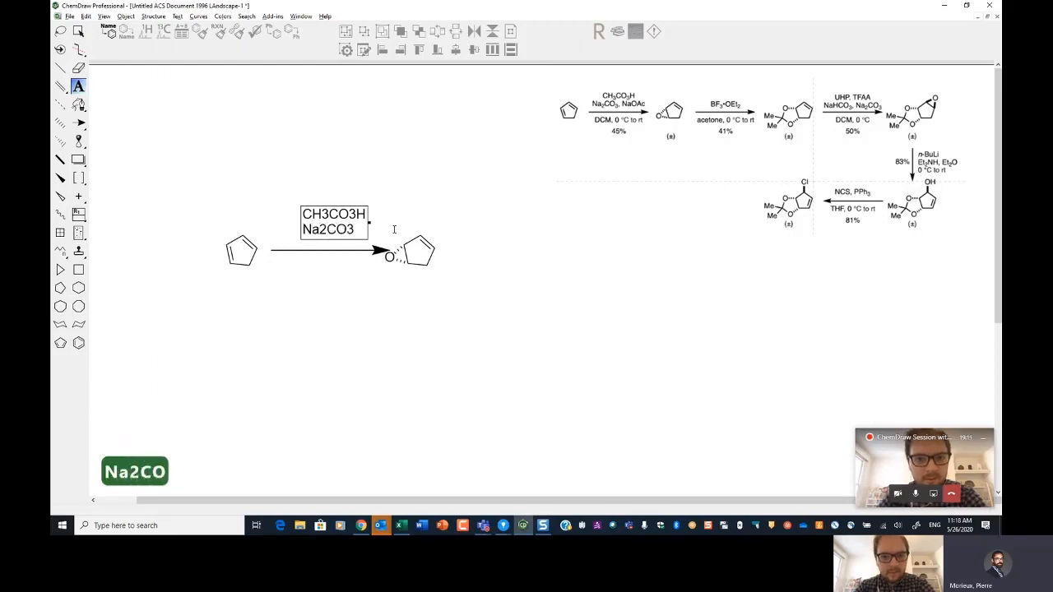
{"action": "type", "text": ", NaO"}
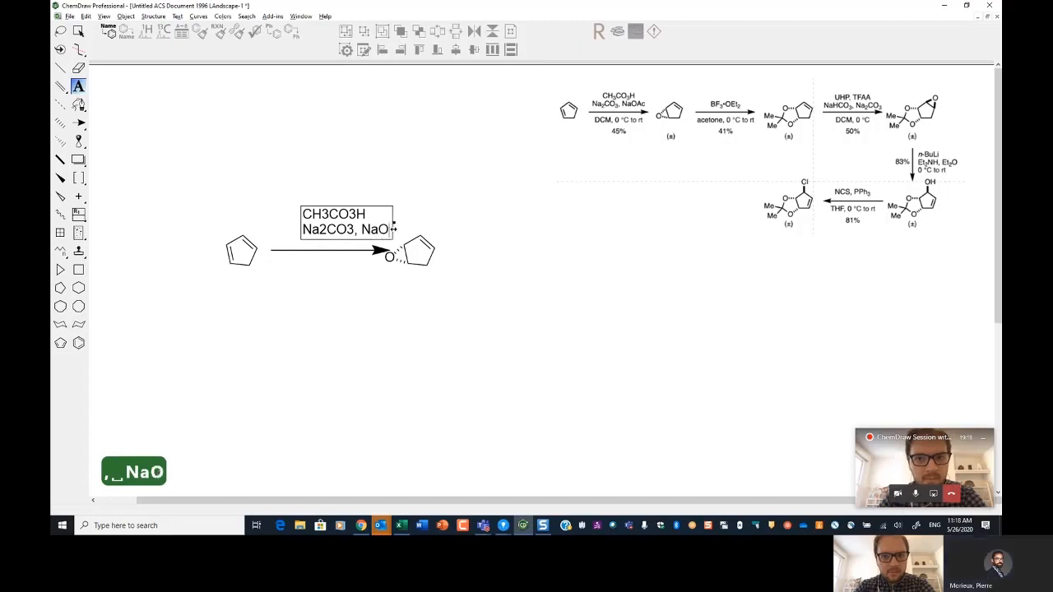
{"action": "type", "text": "Ac"}
{"action": "key", "text": "Escape"}
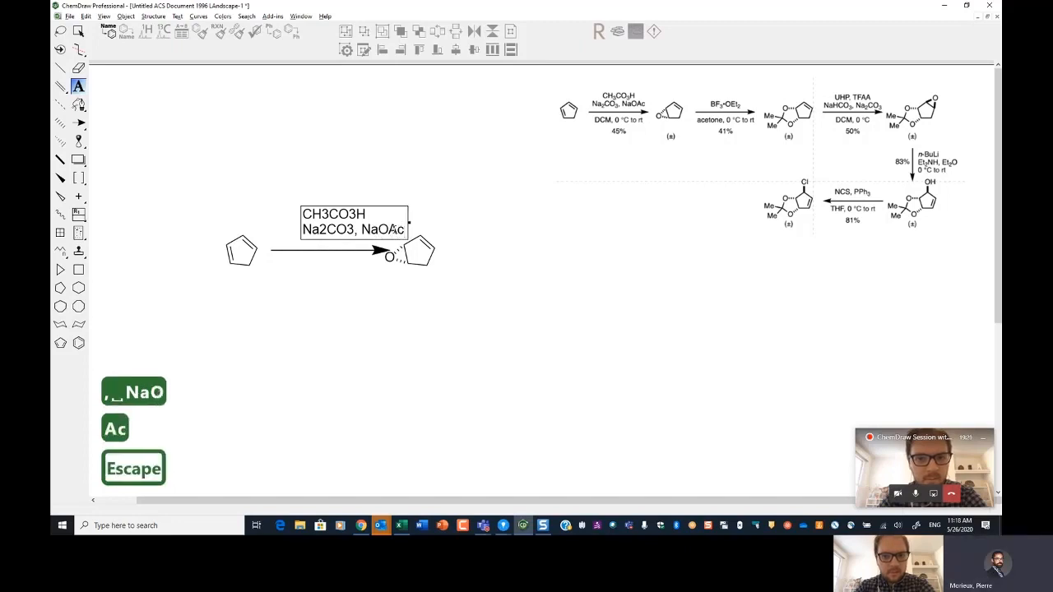
{"action": "key", "text": "space"}
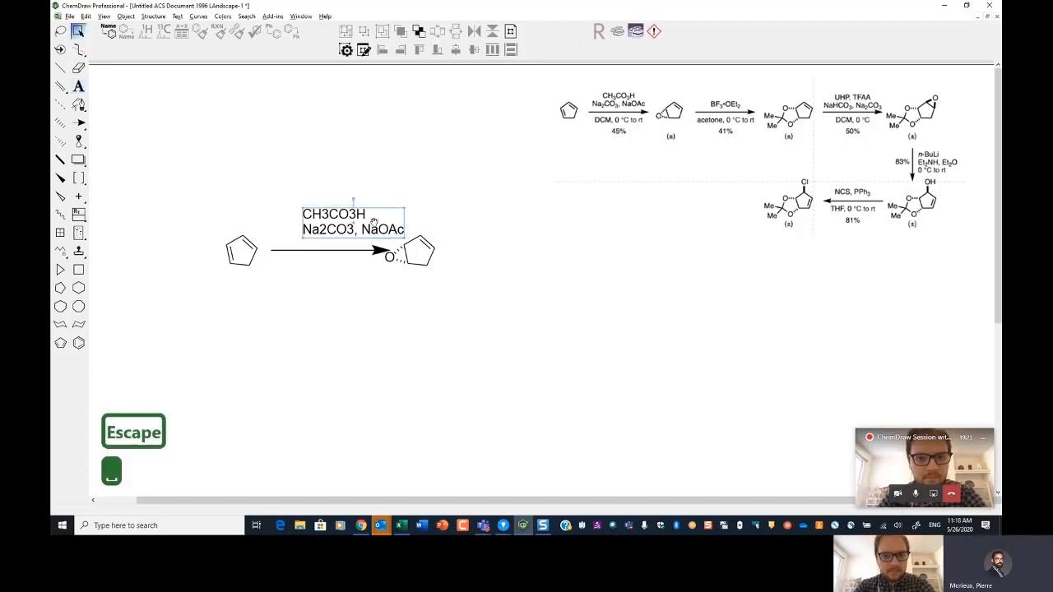
Step: Shift the reagent label slightly left and apply chemical formatting so its numbers become subscripts
{"action": "left_click_drag", "start_coordinate": [374, 222], "coordinate": [351, 224]}
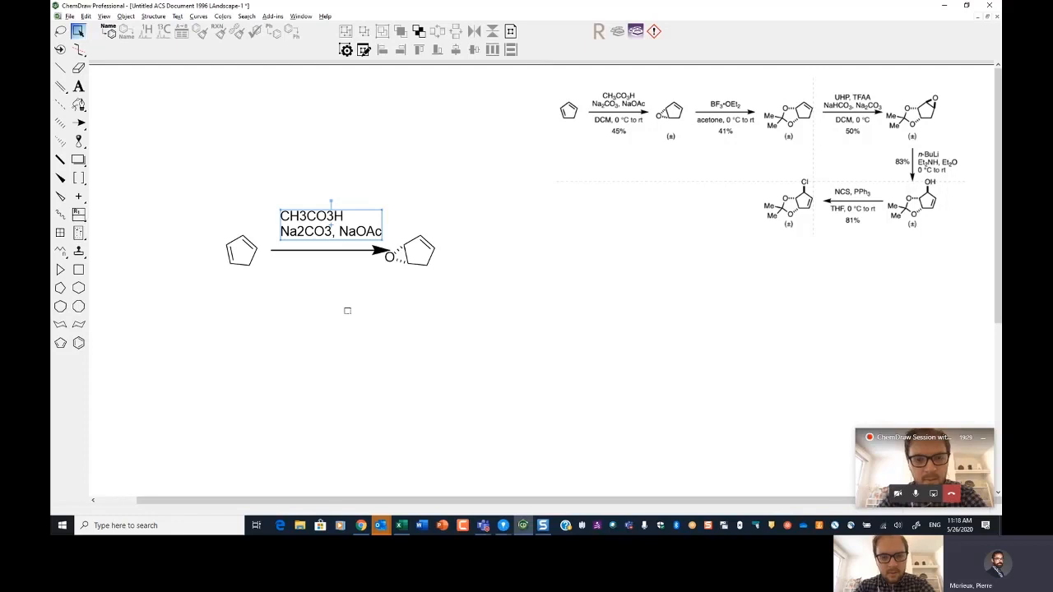
{"action": "key", "text": "ctrl+f"}
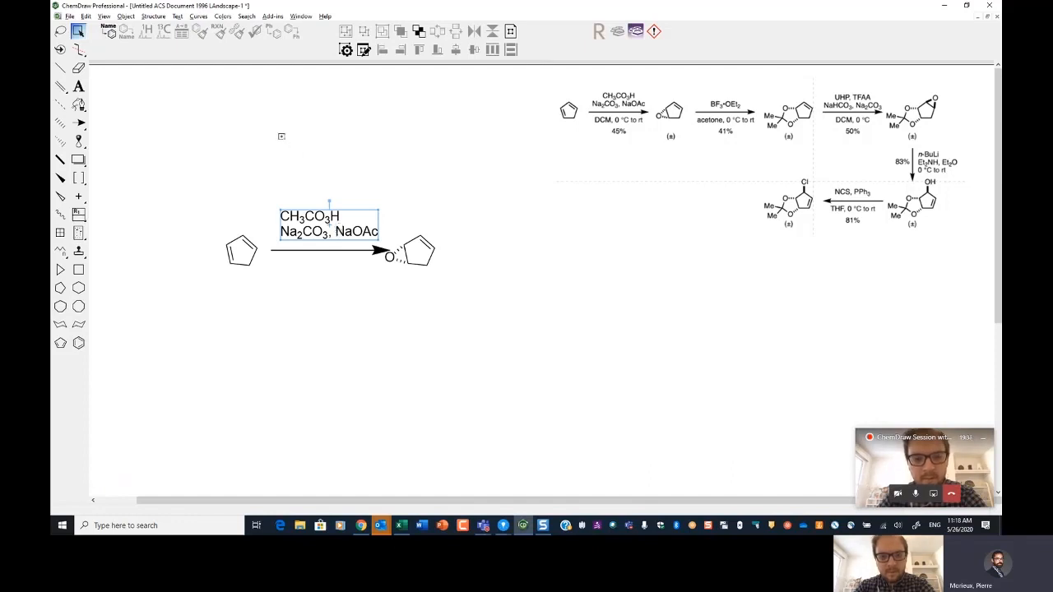
Step: Cycle the reagent label's text alignment through centered, left and right, finishing with centered alignment
{"action": "key", "text": "ctrl+shift+c"}
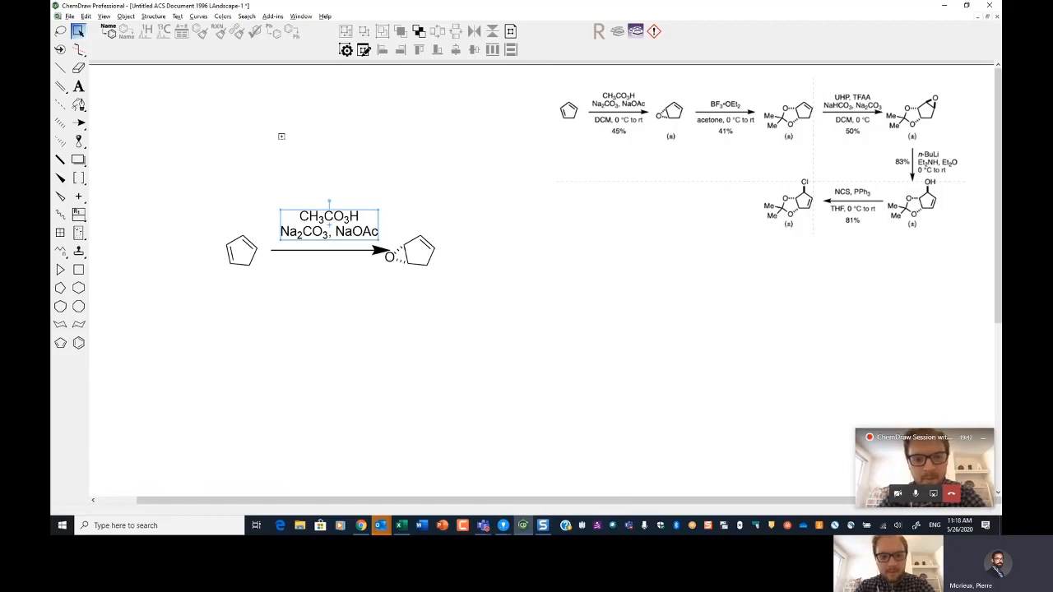
{"action": "key", "text": "ctrl+shift+l"}
{"action": "key", "text": "ctrl+shift+c"}
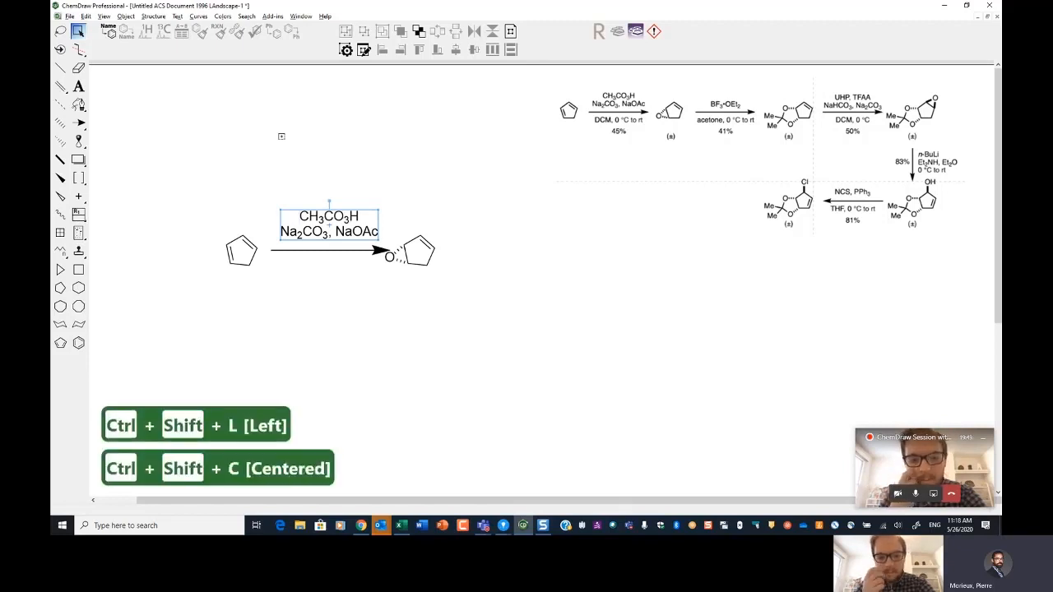
{"action": "key", "text": "ctrl+shift+r"}
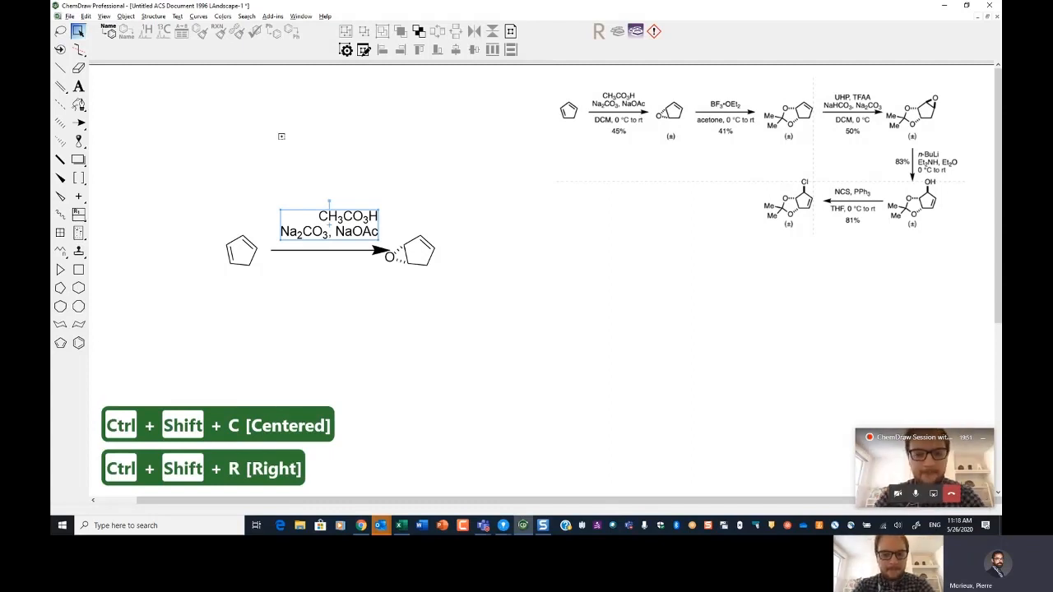
{"action": "key", "text": "ctrl+shift+l"}
{"action": "key", "text": "ctrl+shift+c"}
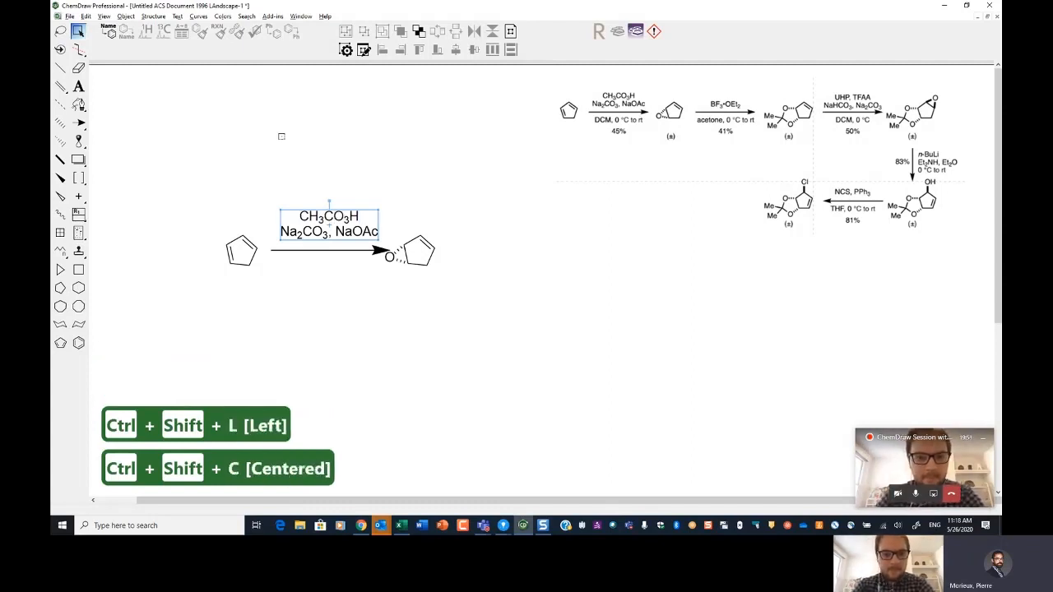
Step: Add the label 'DCM, 0°C to rt' below the reaction arrow and center it under the arrow
{"action": "left_click", "coordinate": [312, 273]}
{"action": "key", "text": "t"}
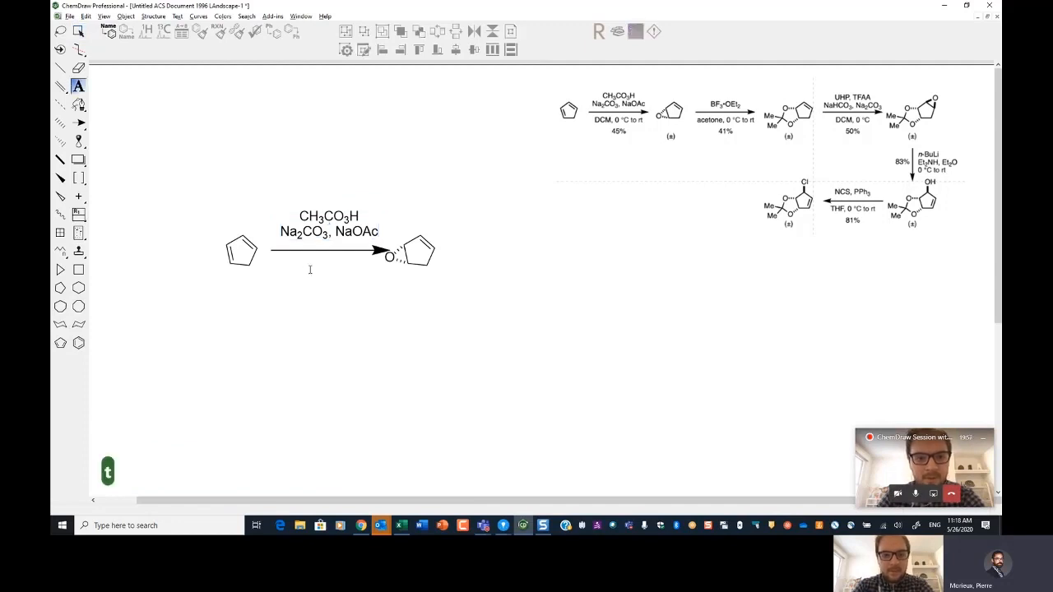
{"action": "left_click", "coordinate": [306, 272]}
{"action": "type", "text": "DCM"}
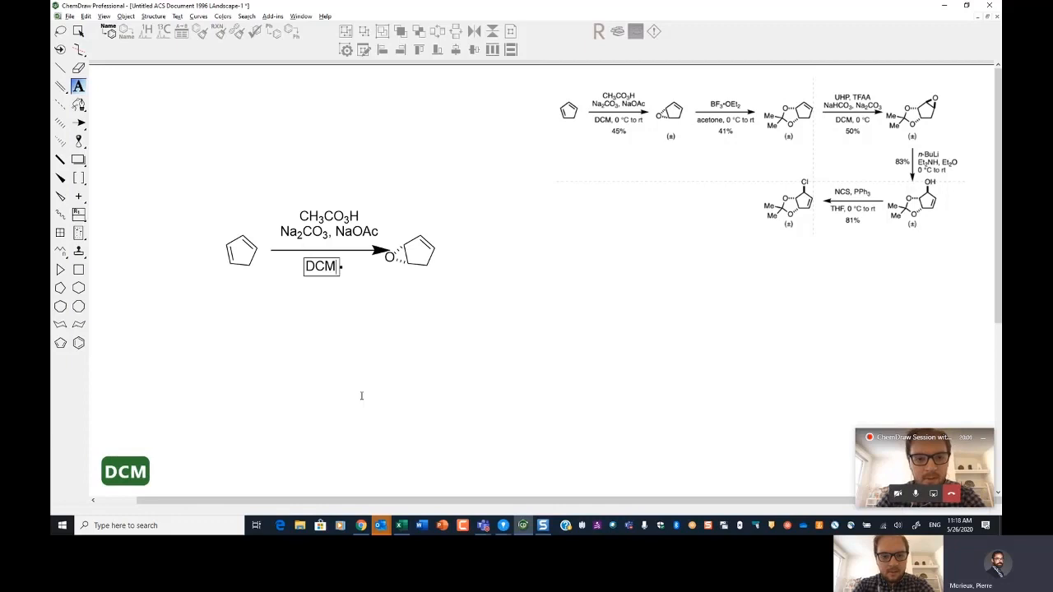
{"action": "type", "text": ", "}
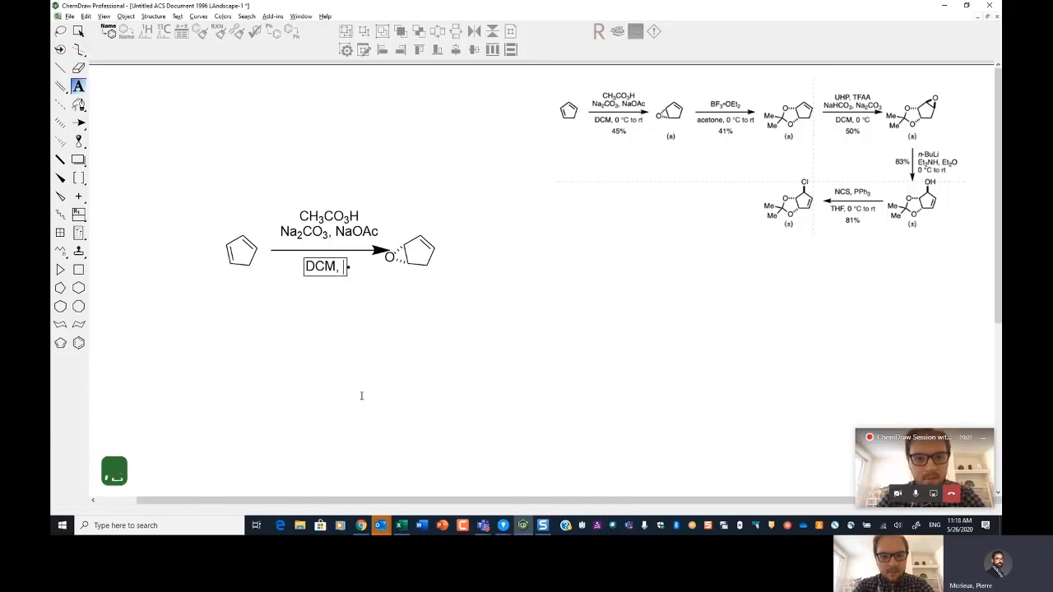
{"action": "type", "text": ")"}
{"action": "key", "text": "BackSpace"}
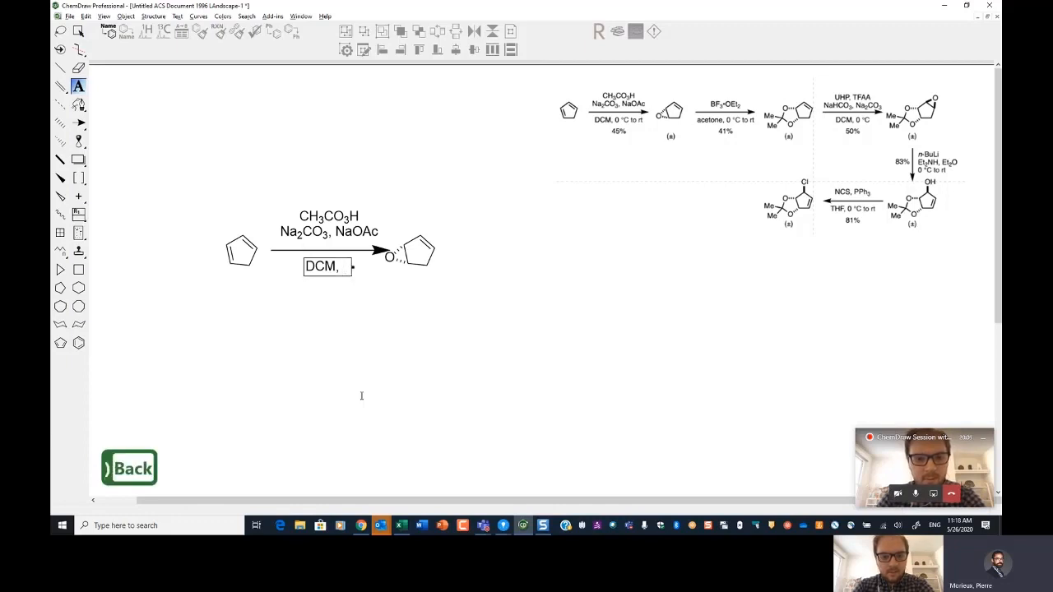
{"action": "type", "text": "0"}
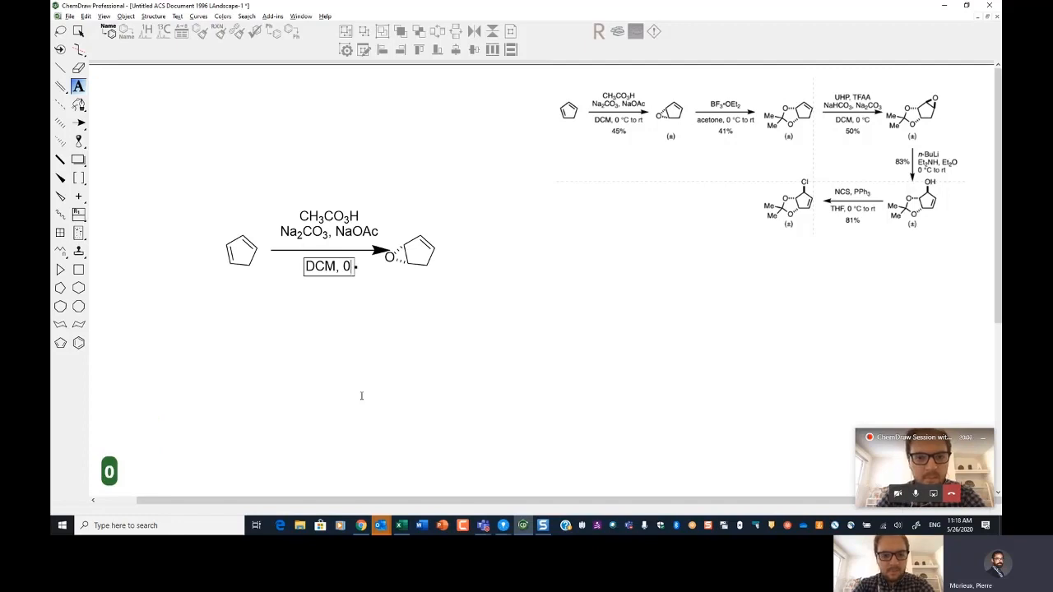
{"action": "key", "text": "alt+shift"}
{"action": "type", "text": "°"}
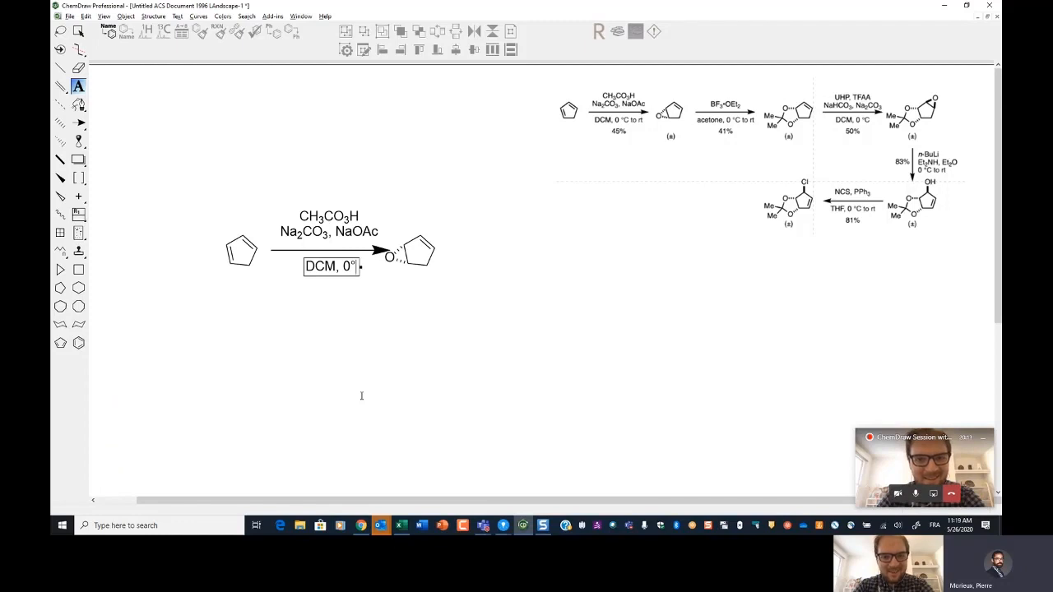
{"action": "type", "text": "C "}
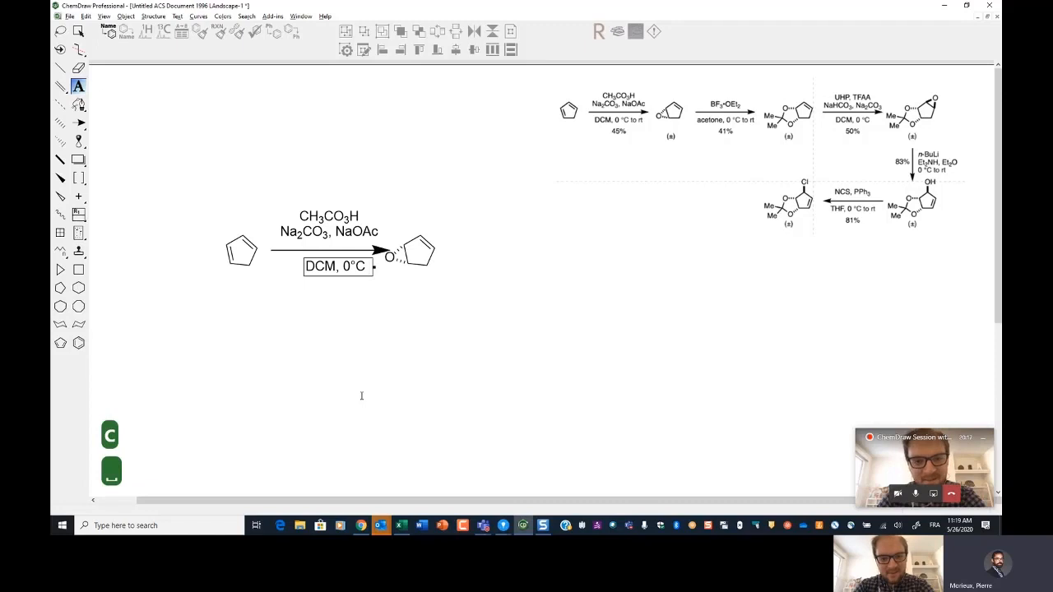
{"action": "type", "text": "to rt"}
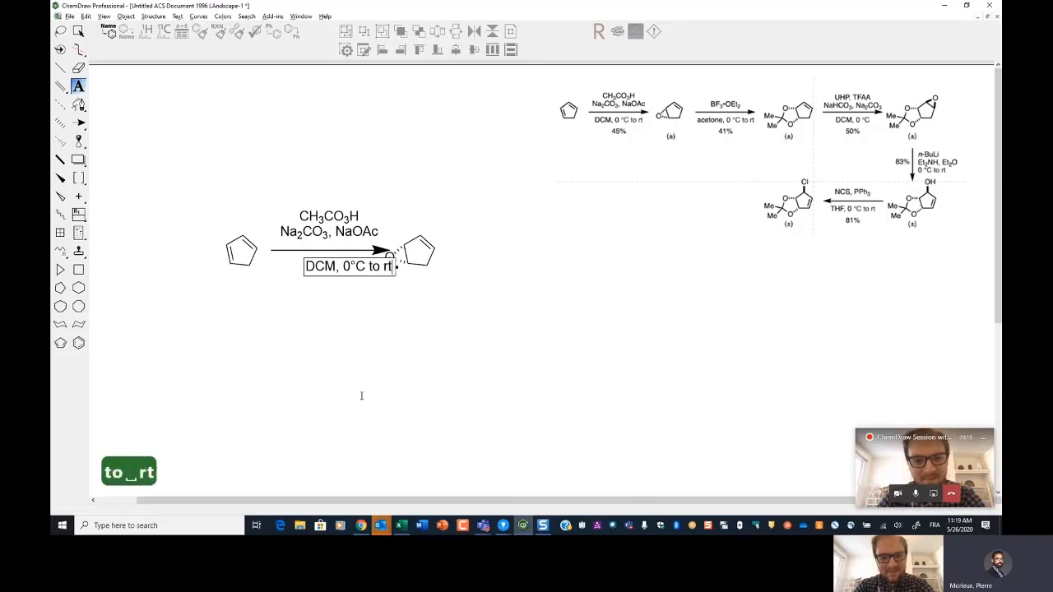
{"action": "key", "text": "Escape"}
{"action": "key", "text": "space"}
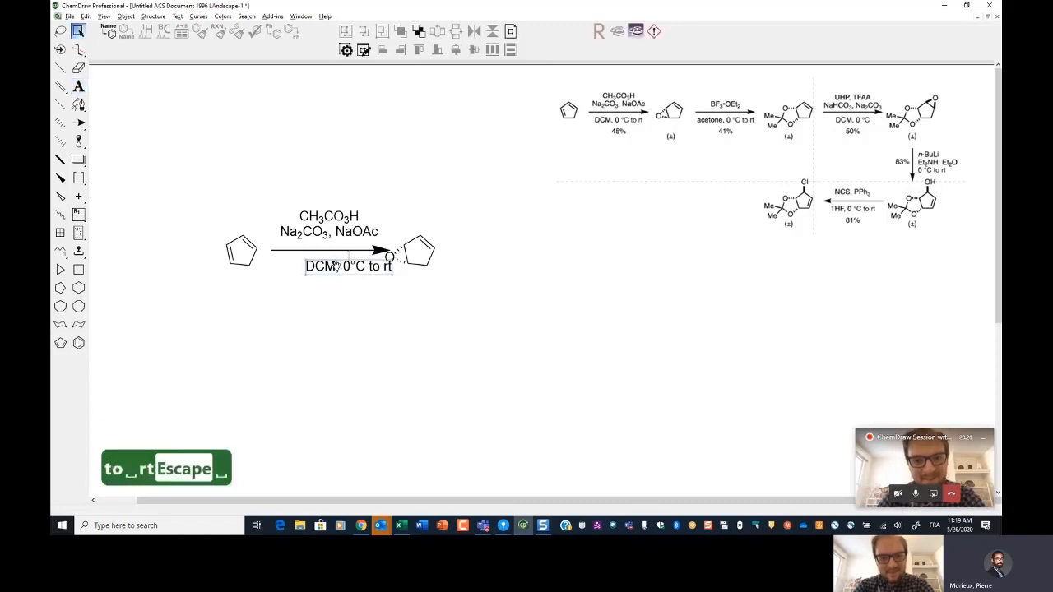
{"action": "left_click_drag", "start_coordinate": [335, 266], "coordinate": [314, 270]}
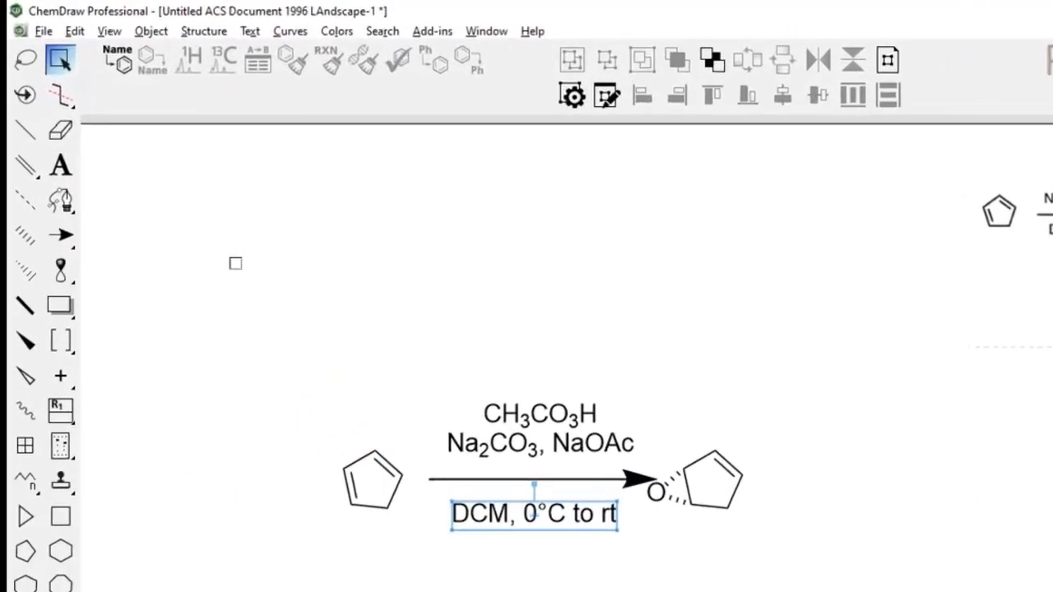
Step: Open the Character Map window, then collapse and close it again
{"action": "left_click", "coordinate": [108, 33]}
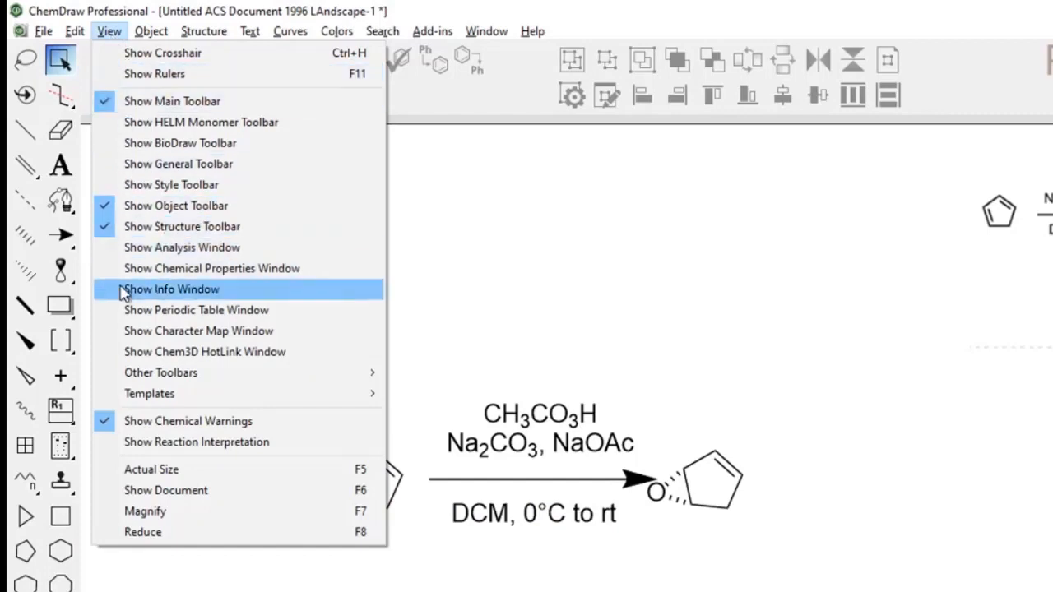
{"action": "left_click", "coordinate": [123, 330]}
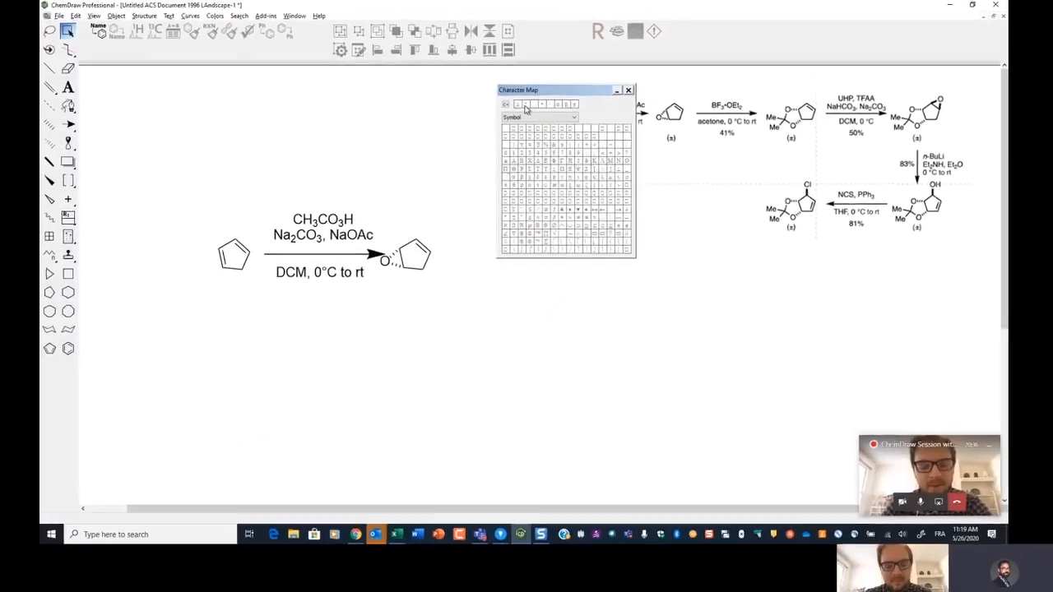
{"action": "left_click", "coordinate": [617, 89]}
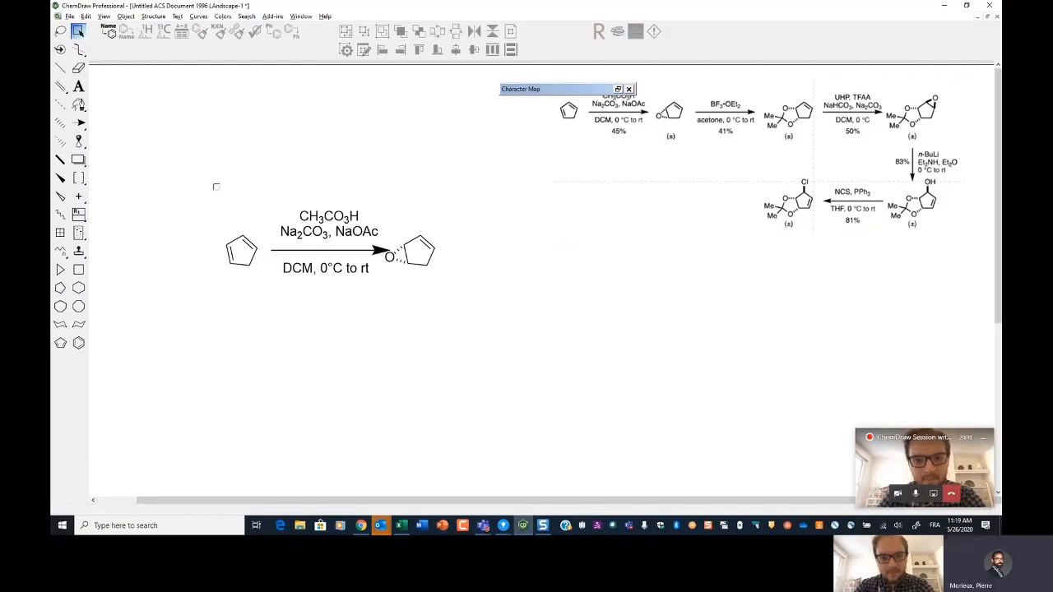
{"action": "left_click", "coordinate": [629, 89]}
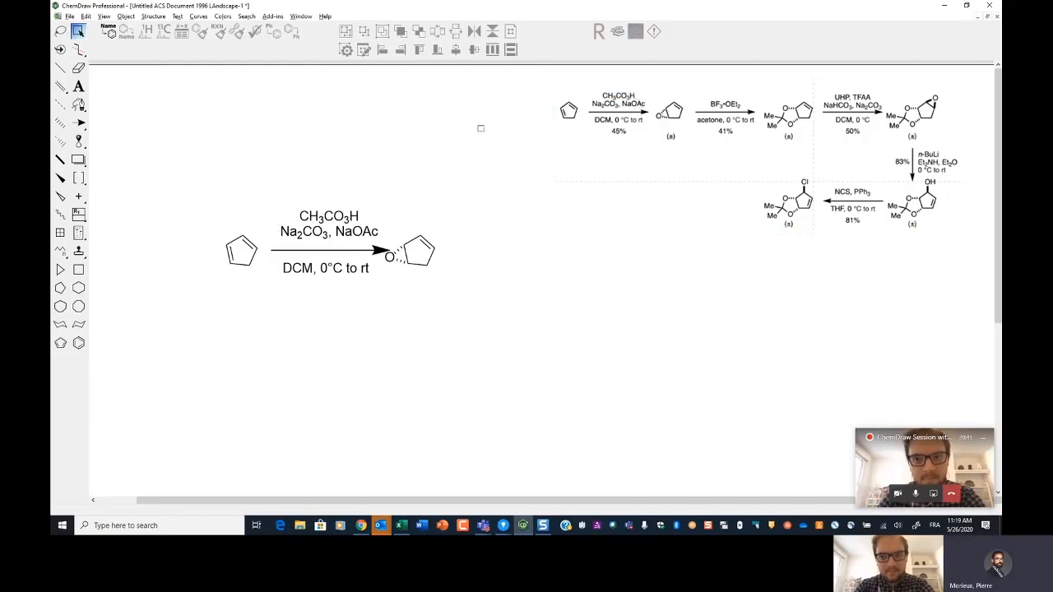
Step: Select the whole reaction, clean up its component spacing, and move the scheme down and to the left
{"action": "left_click", "coordinate": [282, 252]}
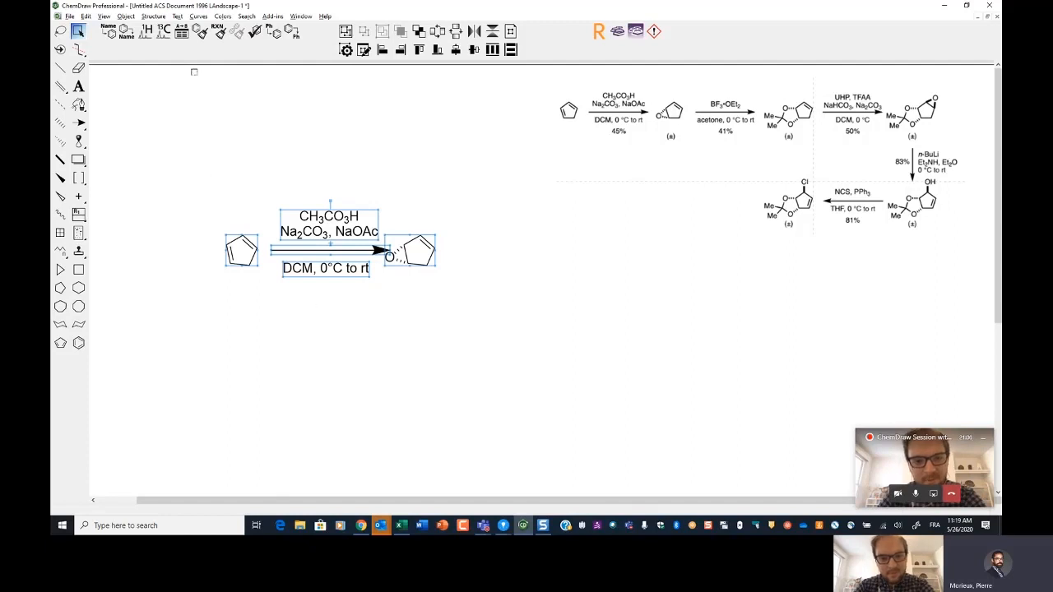
{"action": "left_click", "coordinate": [104, 16]}
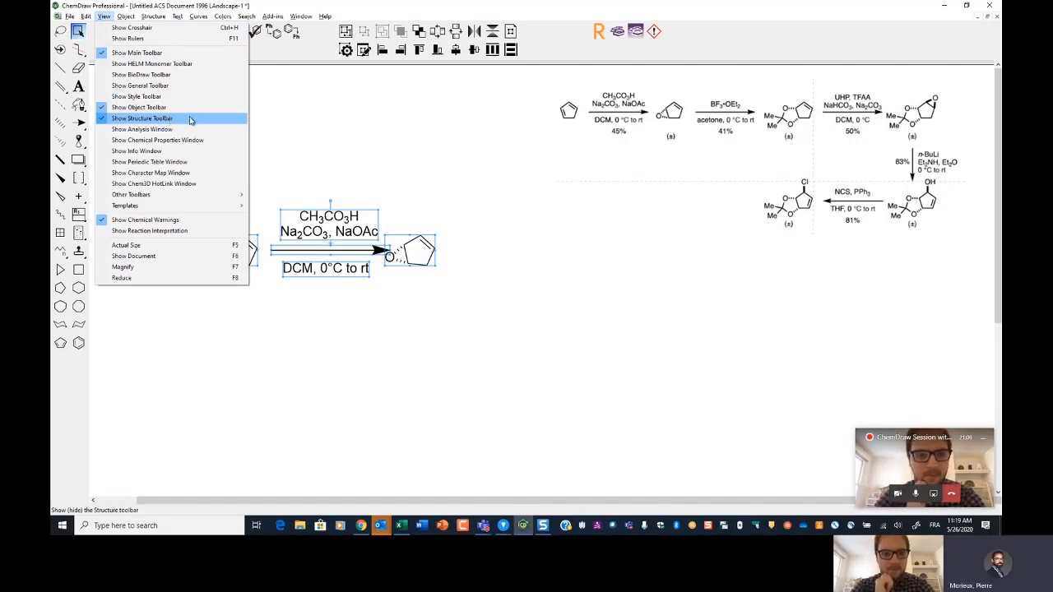
{"action": "left_click", "coordinate": [290, 56]}
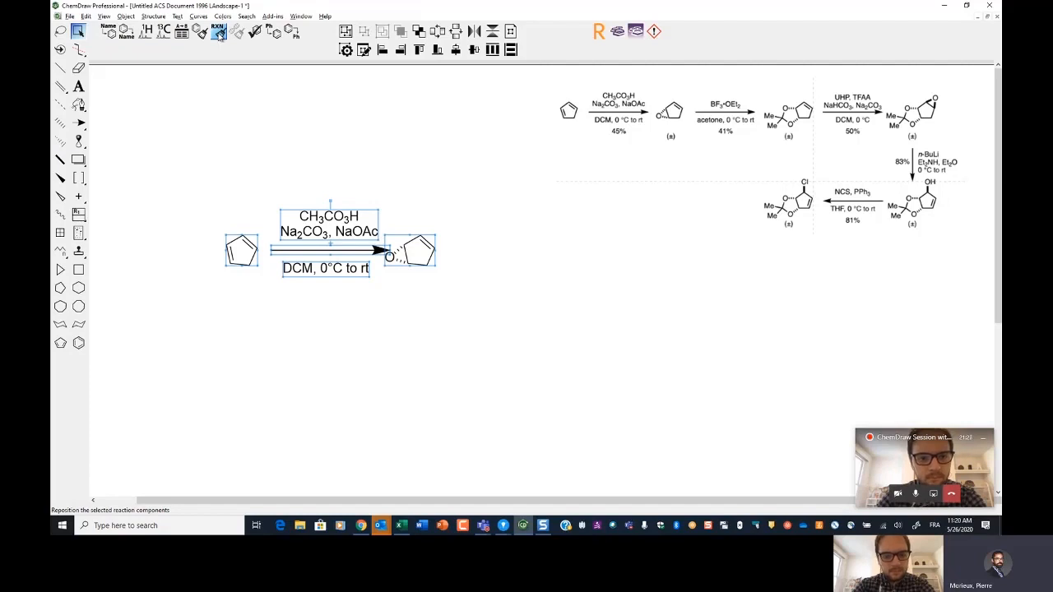
{"action": "key", "text": "ctrl+shift+x"}
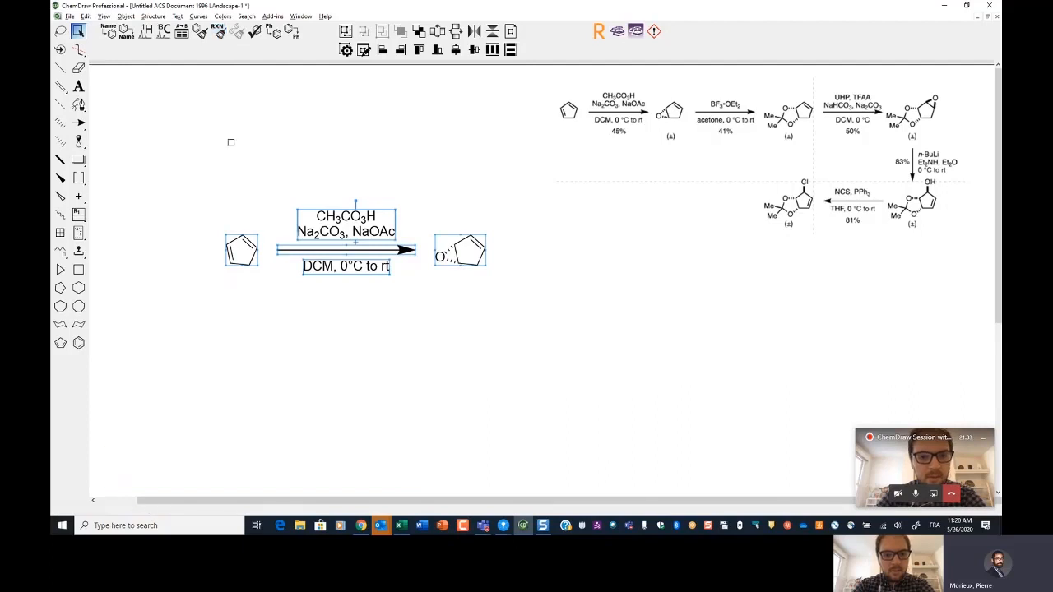
{"action": "left_click_drag", "start_coordinate": [320, 222], "coordinate": [267, 261]}
{"action": "left_click", "coordinate": [265, 217]}
Step: Select the epoxide product and add a new reaction step copying it to the right of a new arrow
{"action": "left_click_drag", "start_coordinate": [368, 256], "coordinate": [458, 341]}
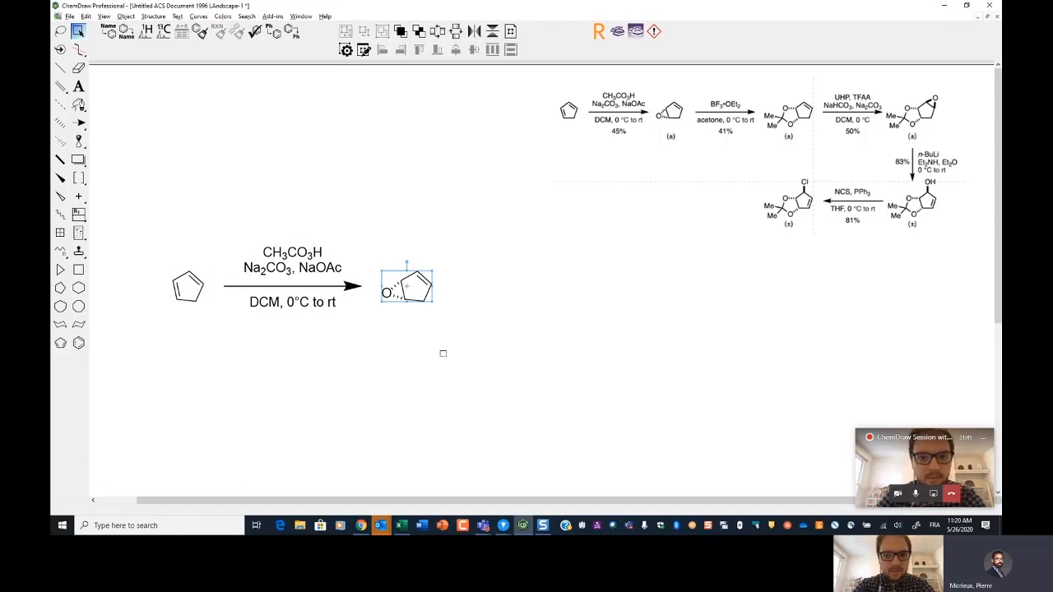
{"action": "key", "text": "Tab"}
{"action": "key", "text": "Tab"}
{"action": "key", "text": "Tab"}
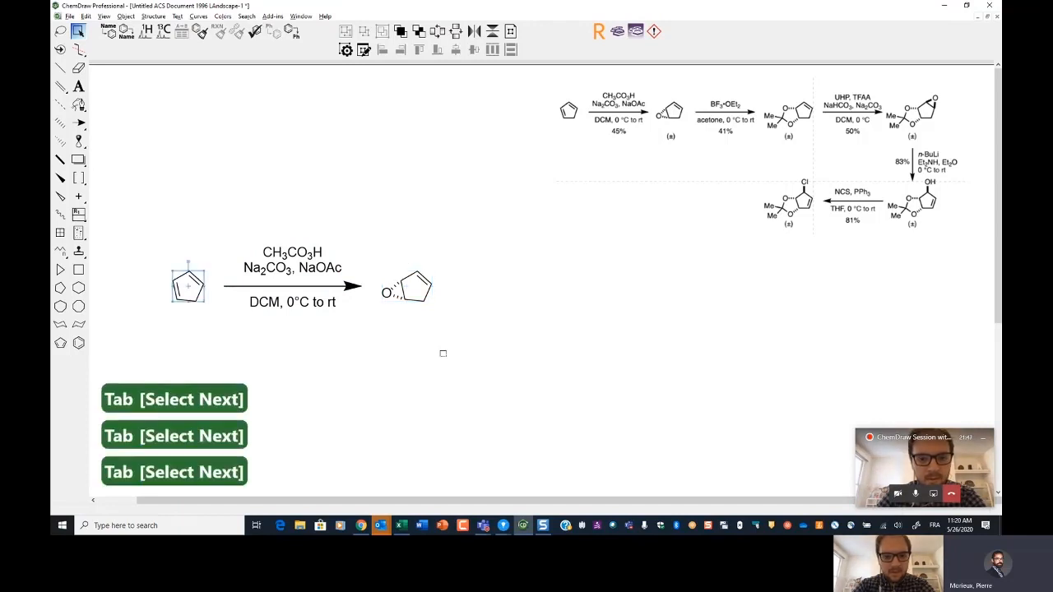
{"action": "key", "text": "Tab"}
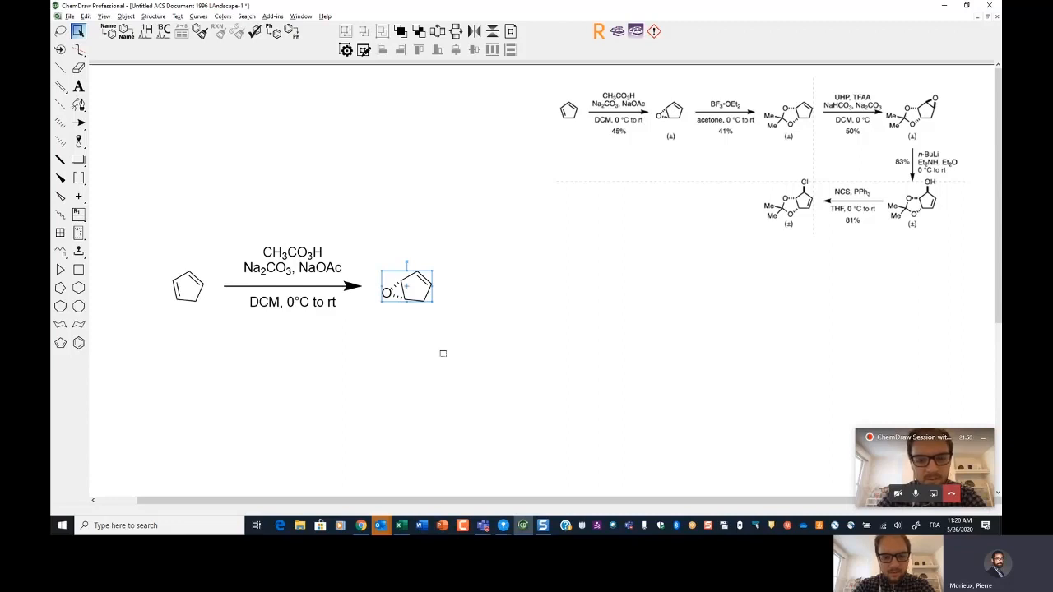
{"action": "key", "text": "ctrl+Right"}
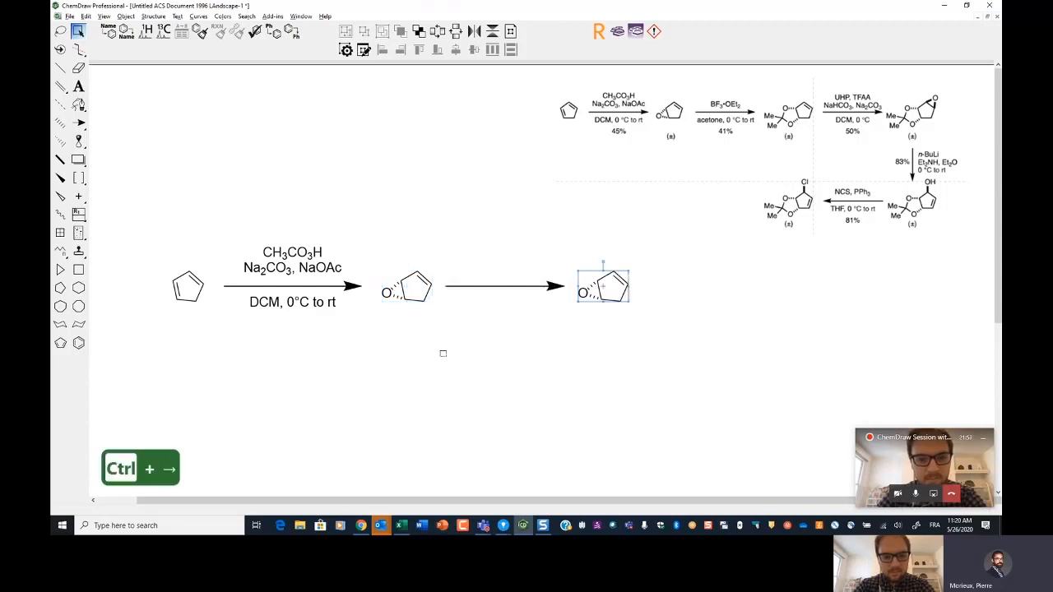
Step: Cycle the selection backward and forward through the structures of the scheme
{"action": "key", "text": "shift+Tab"}
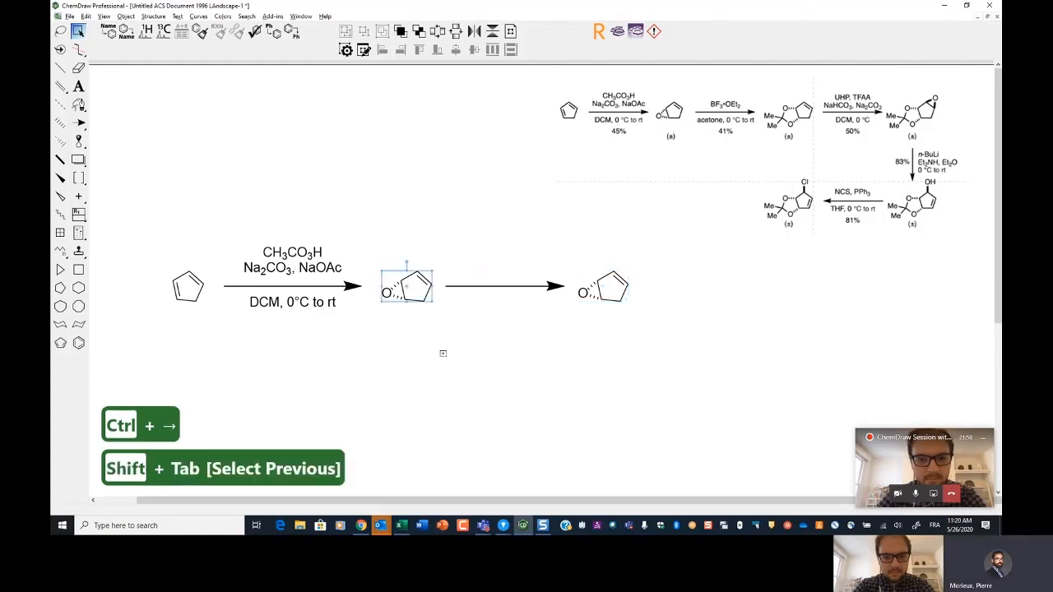
{"action": "key", "text": "shift+Tab"}
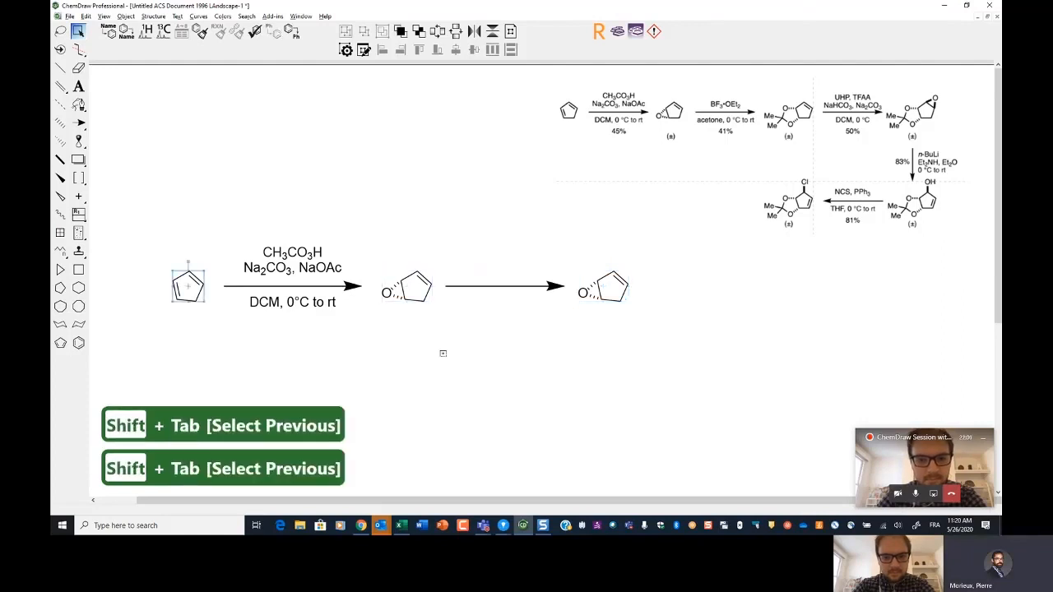
{"action": "key", "text": "Tab"}
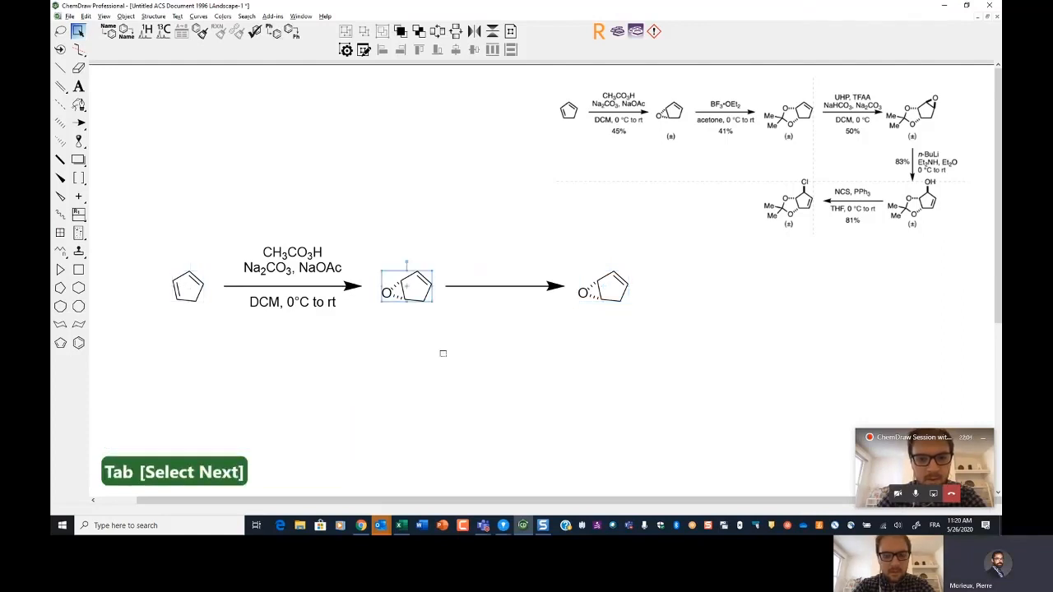
{"action": "key", "text": "Tab"}
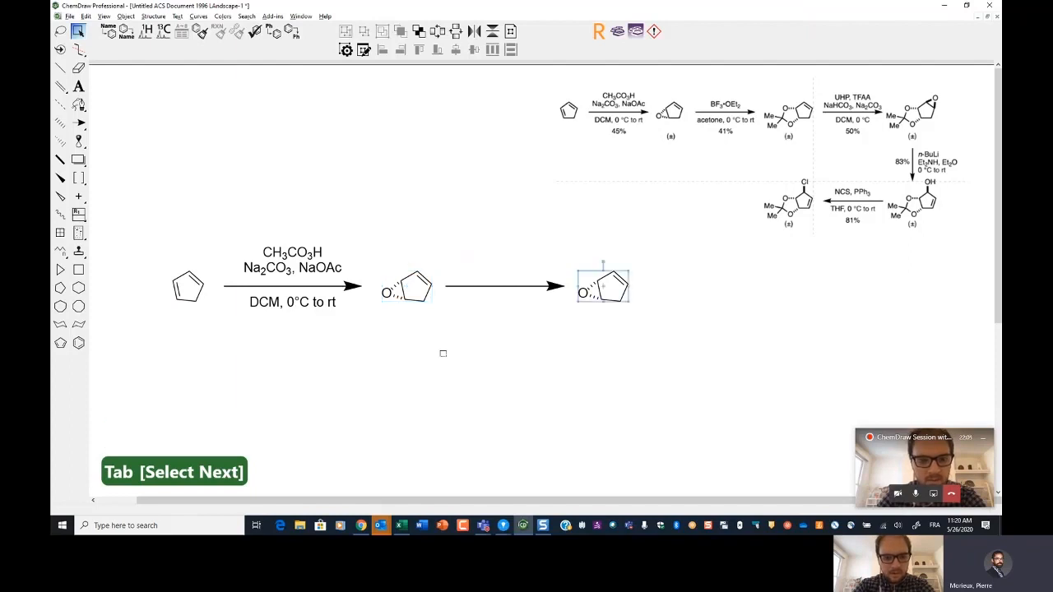
Step: Delete the epoxide oxygen and its hashed bonds from the newly copied product
{"action": "left_click", "coordinate": [443, 354]}
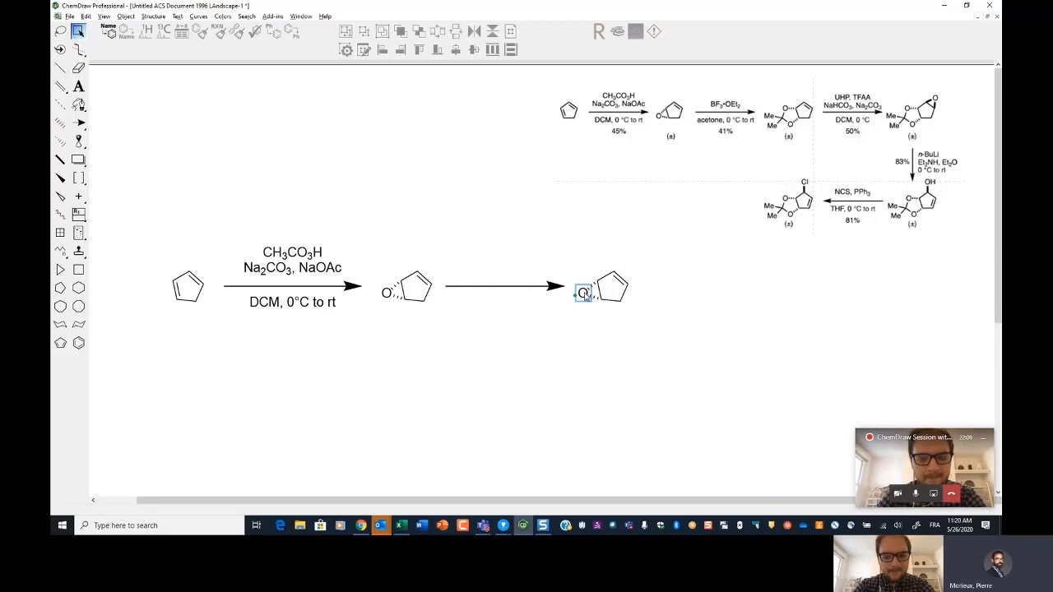
{"action": "key", "text": "Delete"}
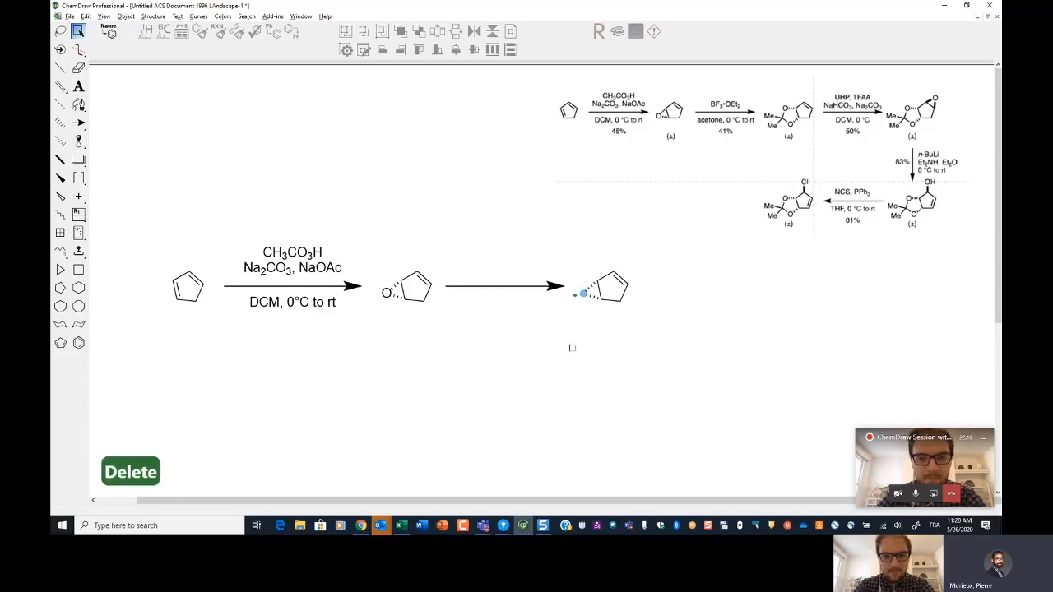
{"action": "key", "text": "Delete"}
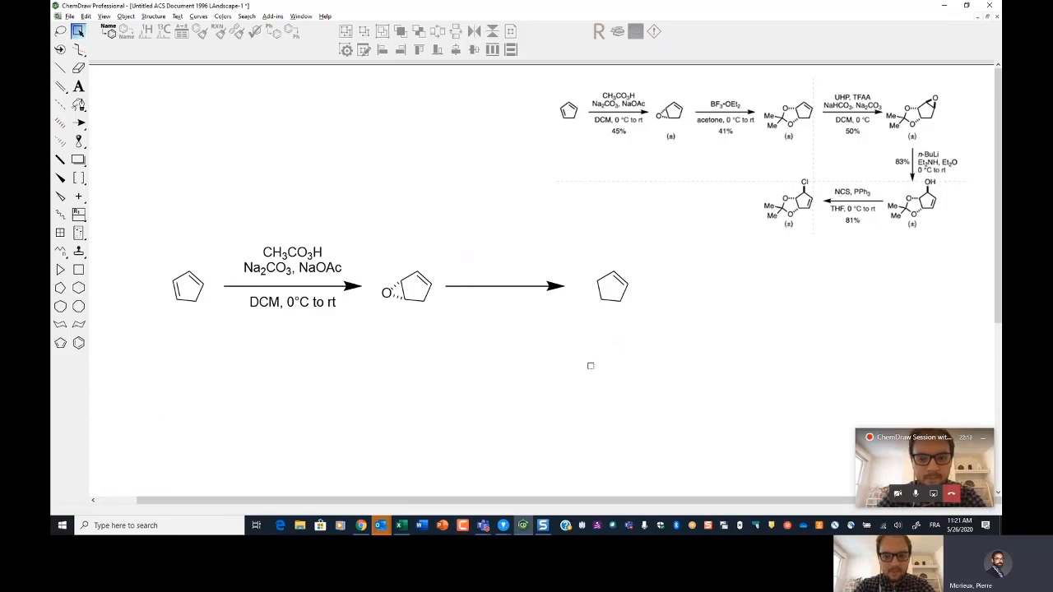
Step: Fuse a cyclopentane ring onto the left edge of the copied cyclopentene product
{"action": "key", "text": "shift+Left"}
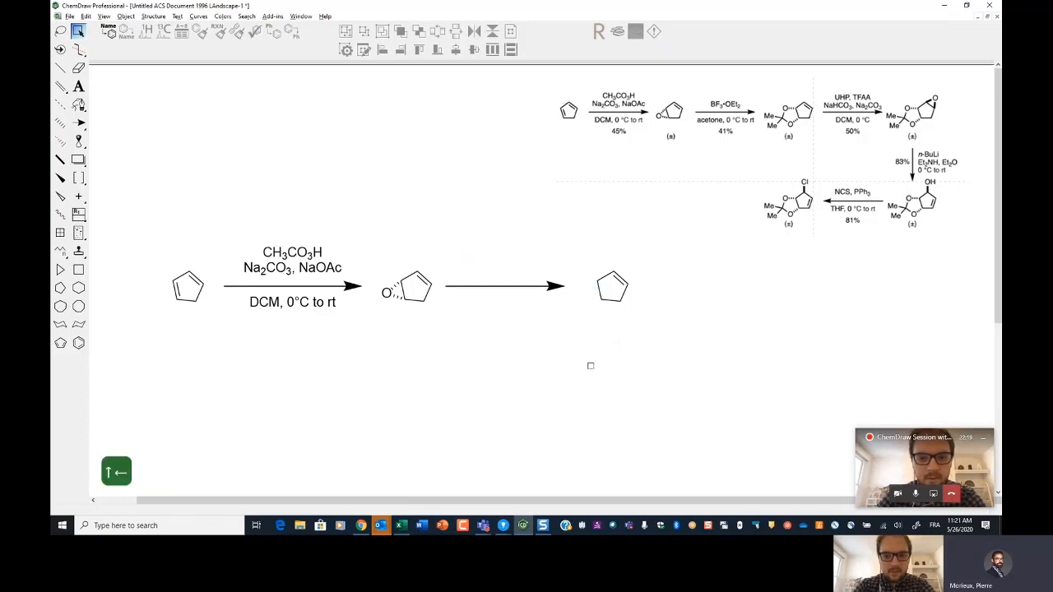
{"action": "key", "text": "shift+5"}
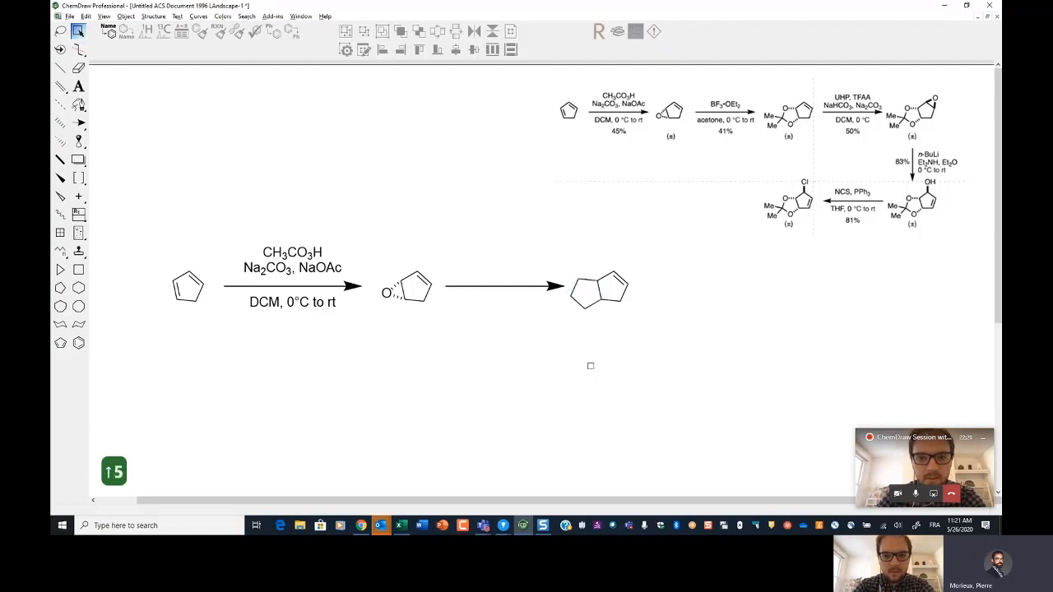
Step: Add two methyl groups labelled Me to the outer carbon of the newly fused ring
{"action": "key", "text": "Down"}
{"action": "key", "text": "9"}
{"action": "key", "text": "Left"}
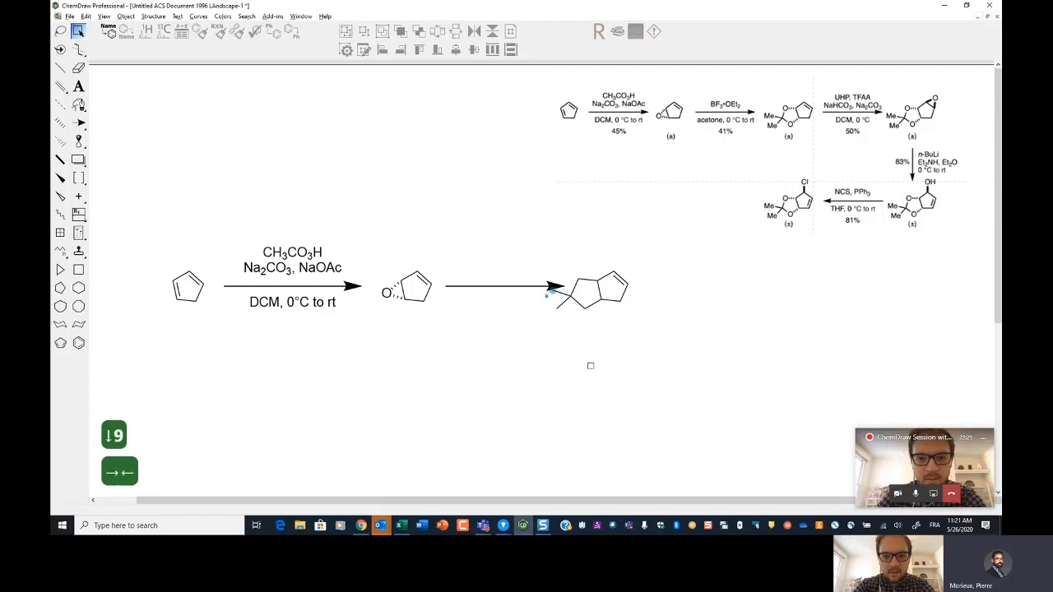
{"action": "key", "text": "comma"}
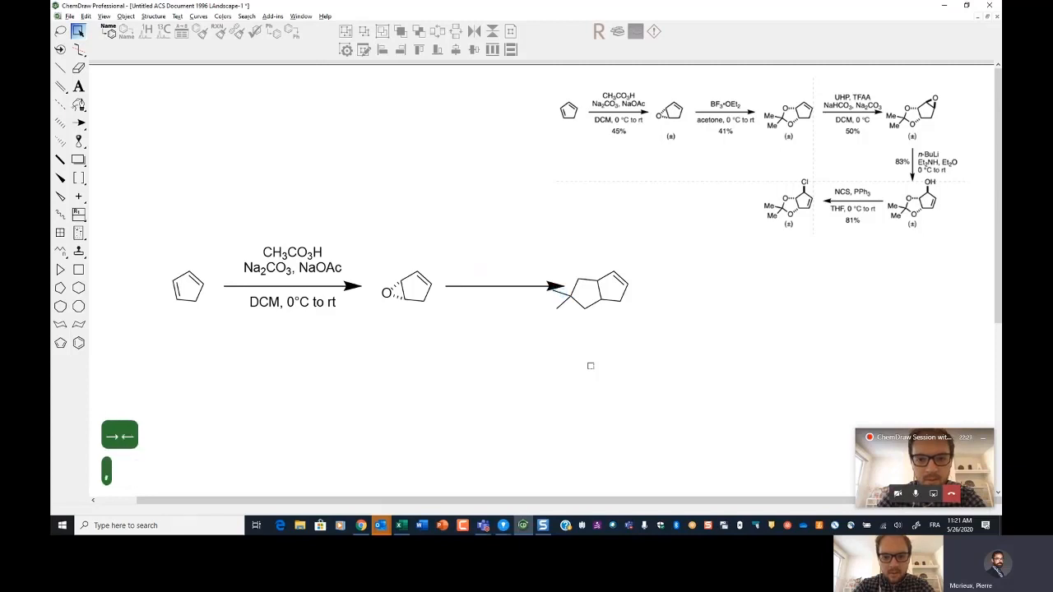
{"action": "key", "text": "m"}
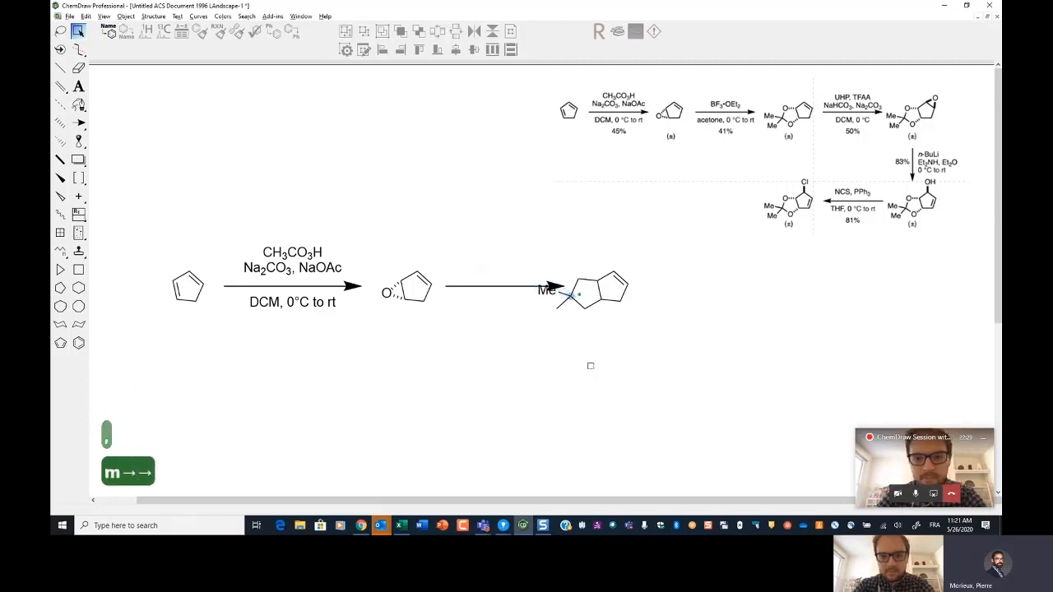
{"action": "key", "text": "Down"}
{"action": "key", "text": "shift+Left"}
{"action": "key", "text": "shift+Left"}
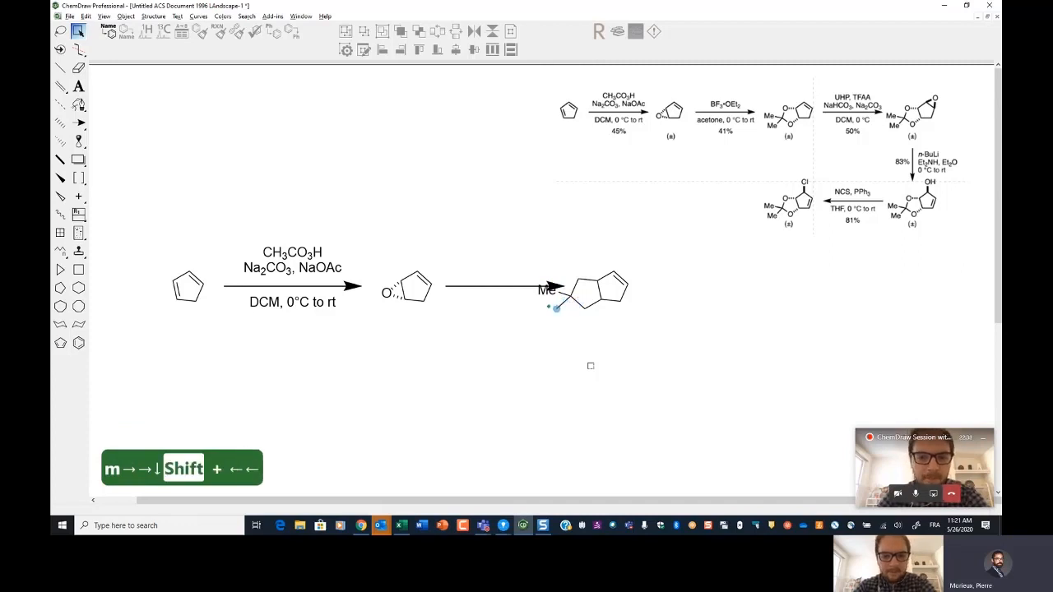
{"action": "key", "text": "m"}
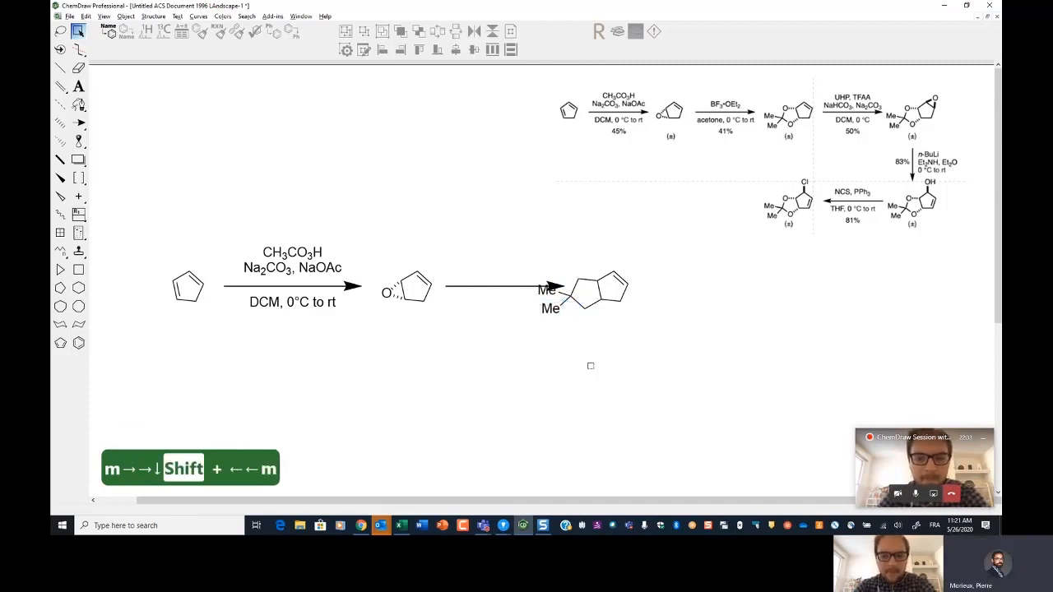
Step: Move the bicyclic product to the right, clear of the reaction arrow
{"action": "key", "text": "space"}
{"action": "left_click_drag", "start_coordinate": [597, 294], "coordinate": [640, 290]}
{"action": "left_click", "coordinate": [621, 389]}
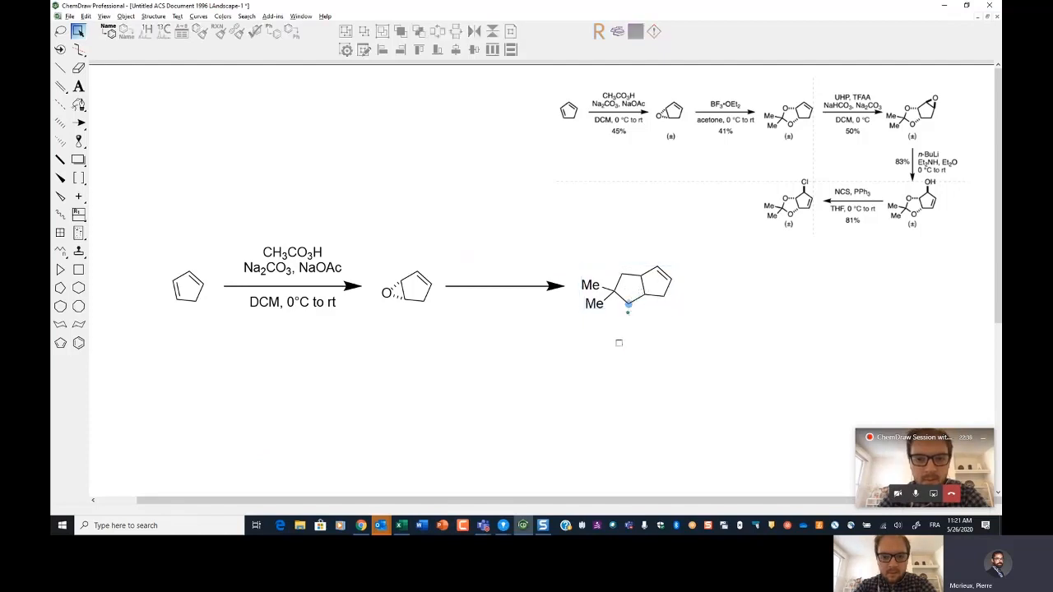
Step: Change the ring atom between the dimethyl carbon and the ring fusion to oxygen
{"action": "key", "text": "o"}
{"action": "key", "text": "Right"}
{"action": "key", "text": "h"}
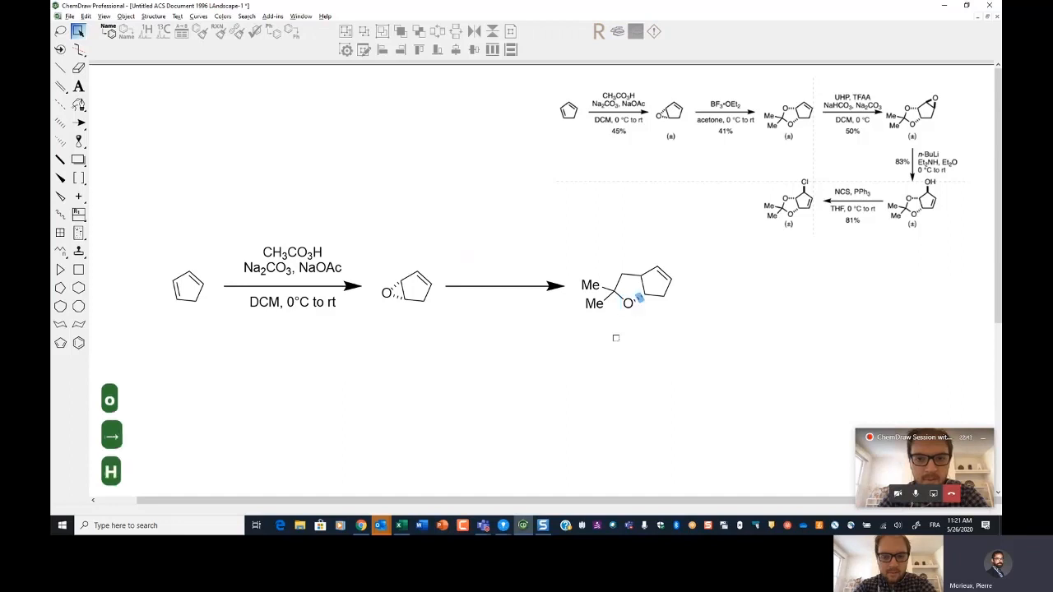